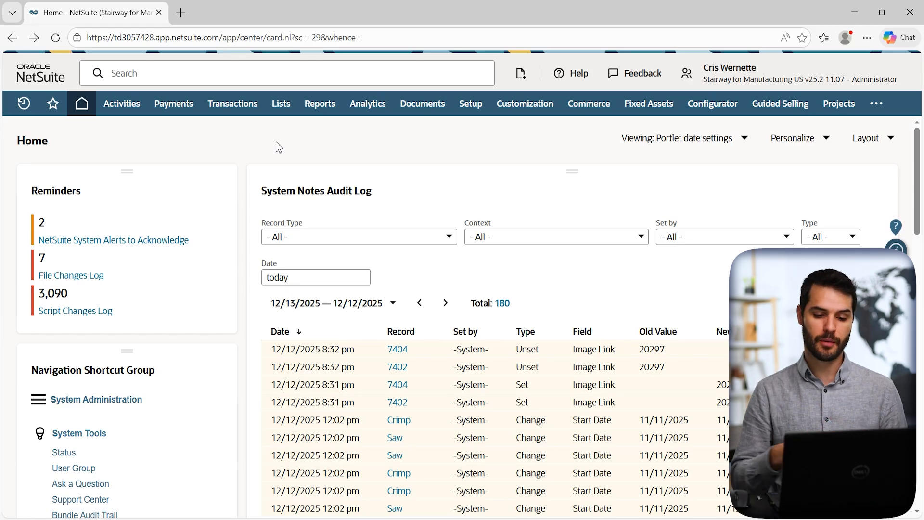
Step: Open the company's Enable Features page in a new browser tab and switch to it
mouse_move(478, 111)
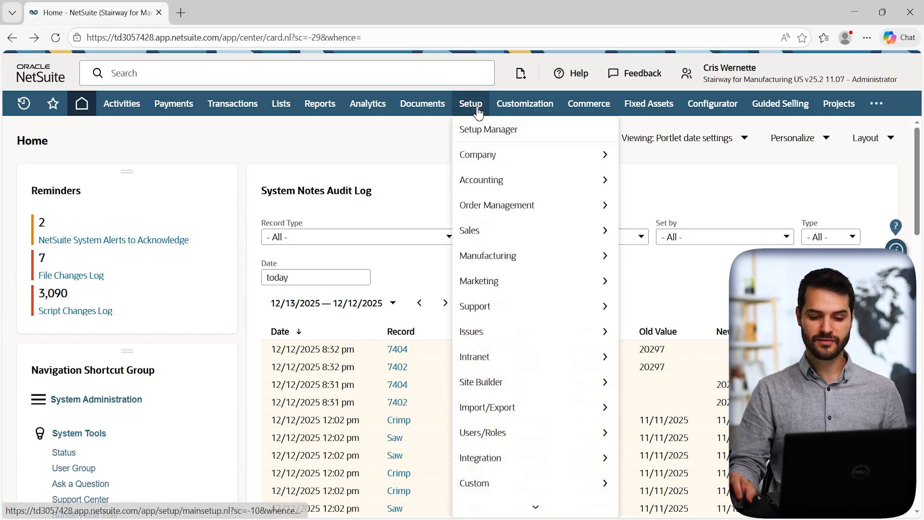
mouse_move(577, 161)
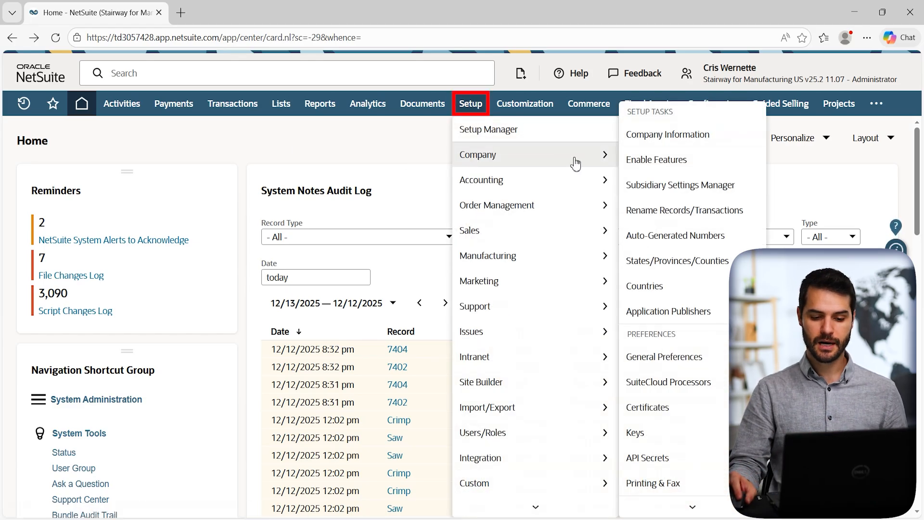
ctrl+click(641, 159)
click(230, 14)
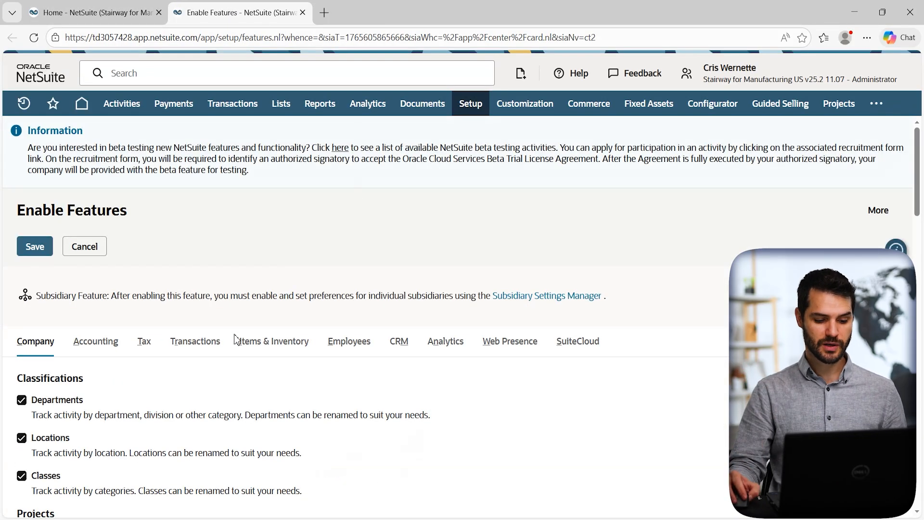
Step: Review the Items & Inventory features down to Supply Allocation and Sales Channel Allocation, and close the Enable Features page
click(266, 344)
scroll(359, 254, down, 10)
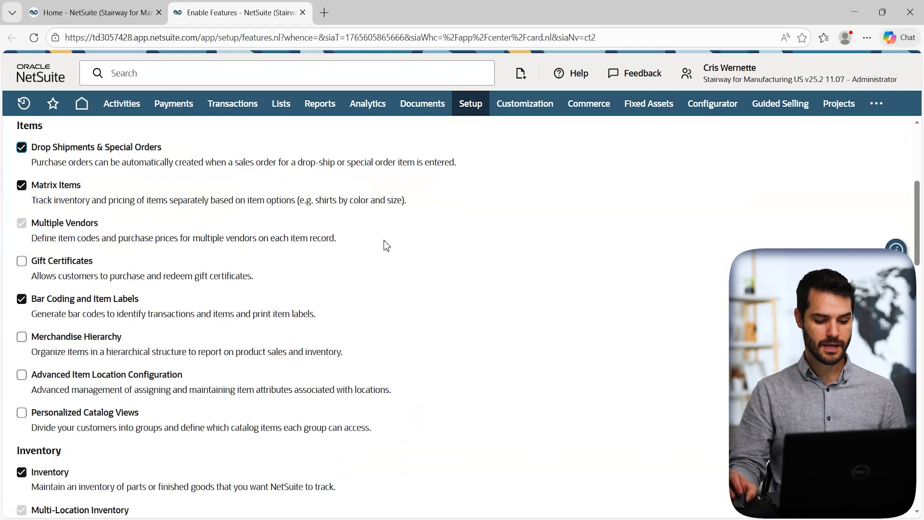
scroll(456, 227, down, 4)
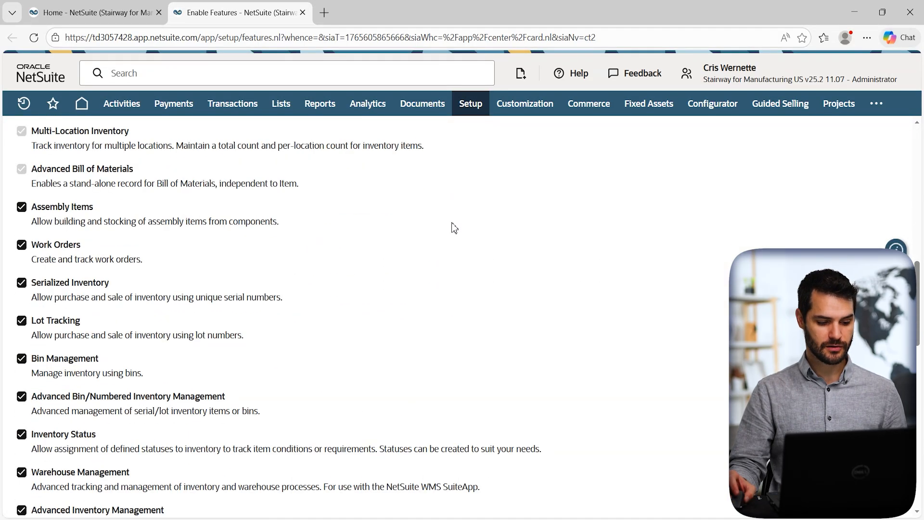
scroll(452, 226, down, 4)
scroll(452, 226, down, 3)
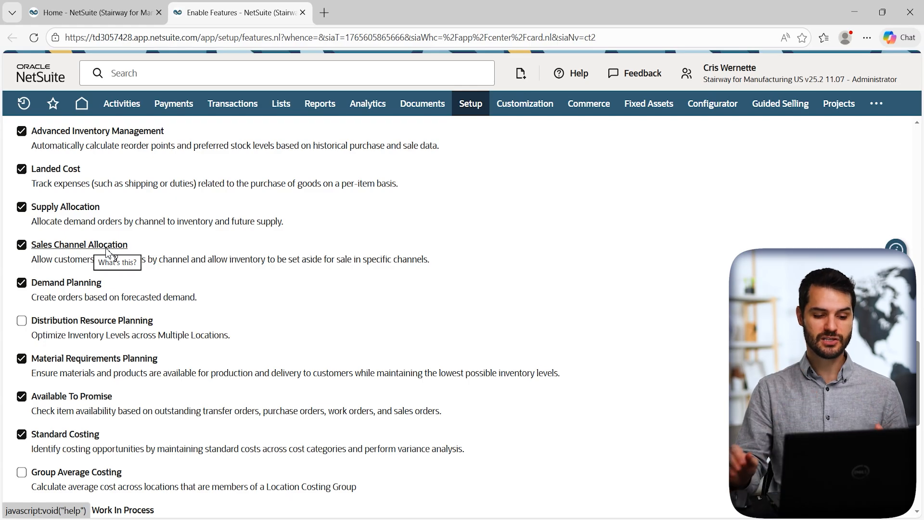
click(303, 12)
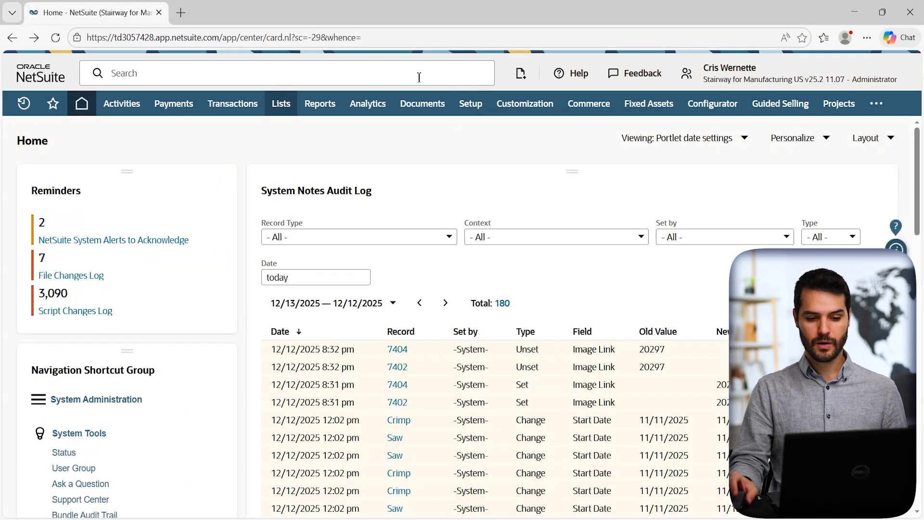
Step: Open the Supply Allocation, Sales Channels and Order Allocation Strategies setup pages for order management in separate browser tabs
mouse_move(479, 115)
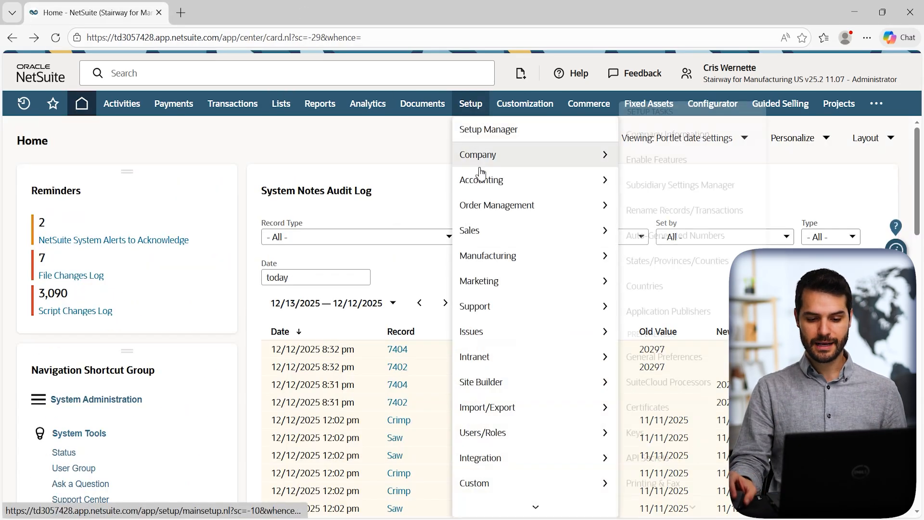
mouse_move(499, 217)
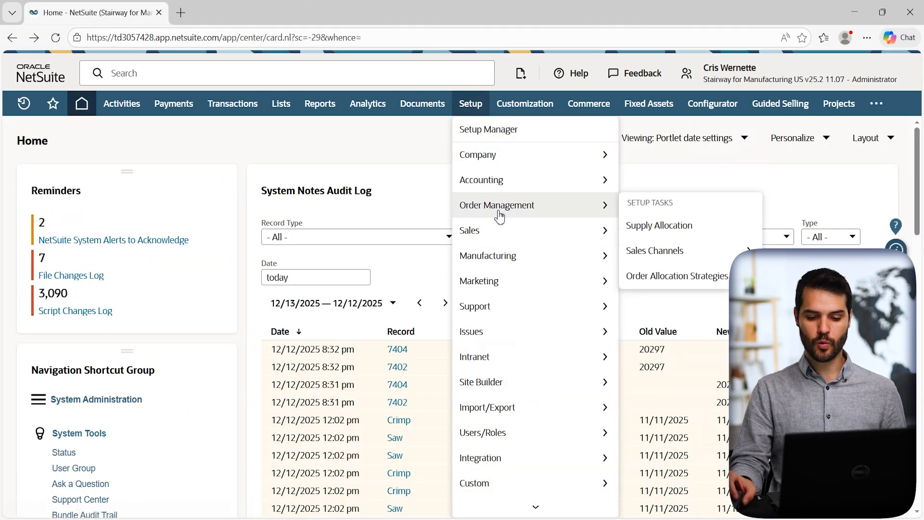
middle_click(668, 227)
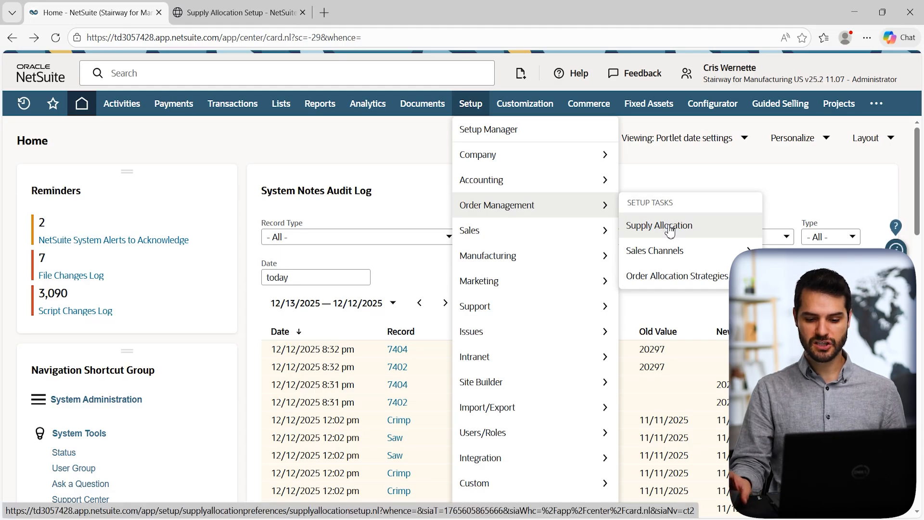
middle_click(661, 258)
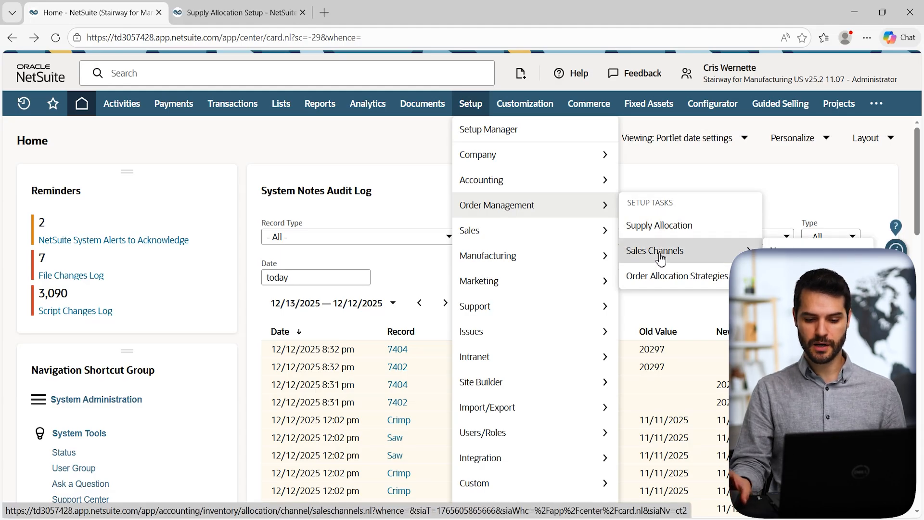
middle_click(661, 285)
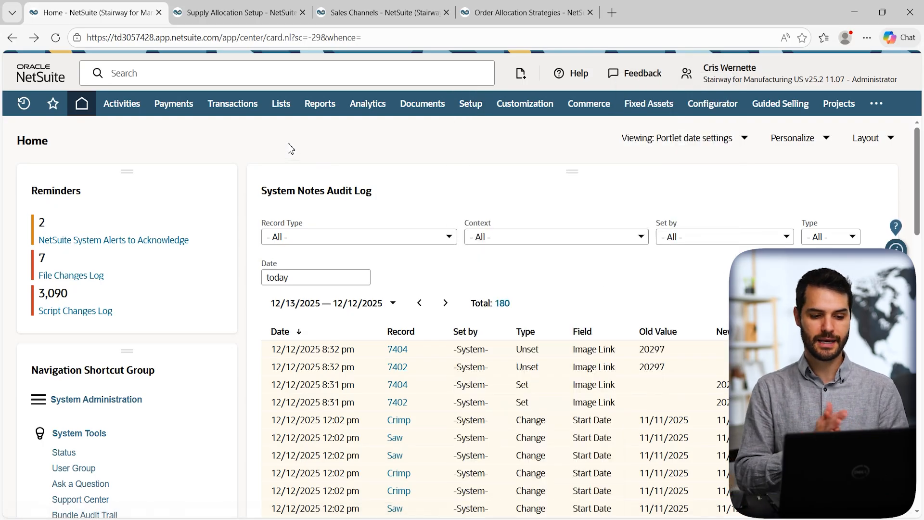
Step: Examine the available sort criteria in Supply Allocation Setup's demand preferences, and view the default strategies in its supply preferences
click(221, 13)
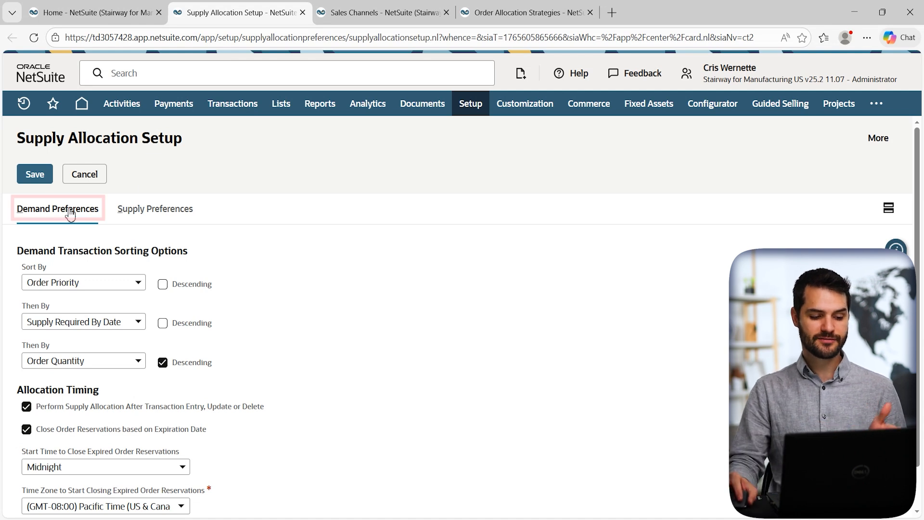
scroll(257, 185, down, 1)
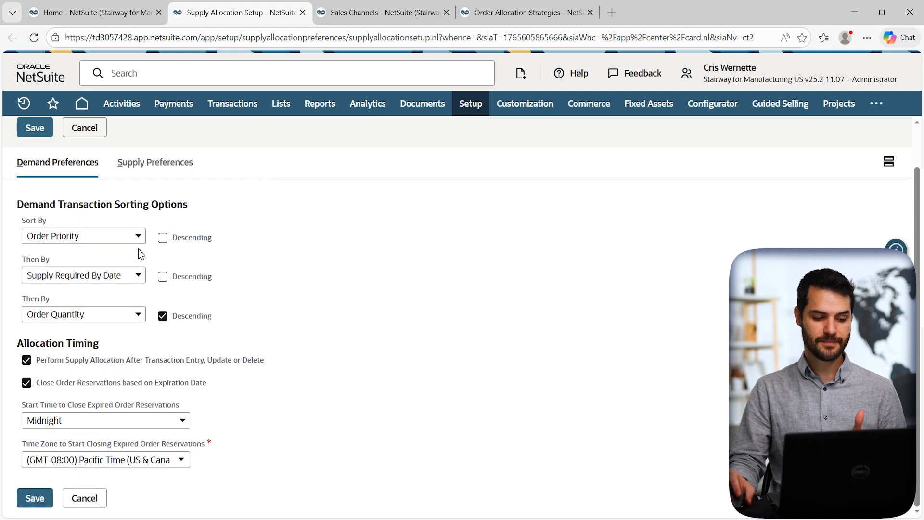
click(100, 241)
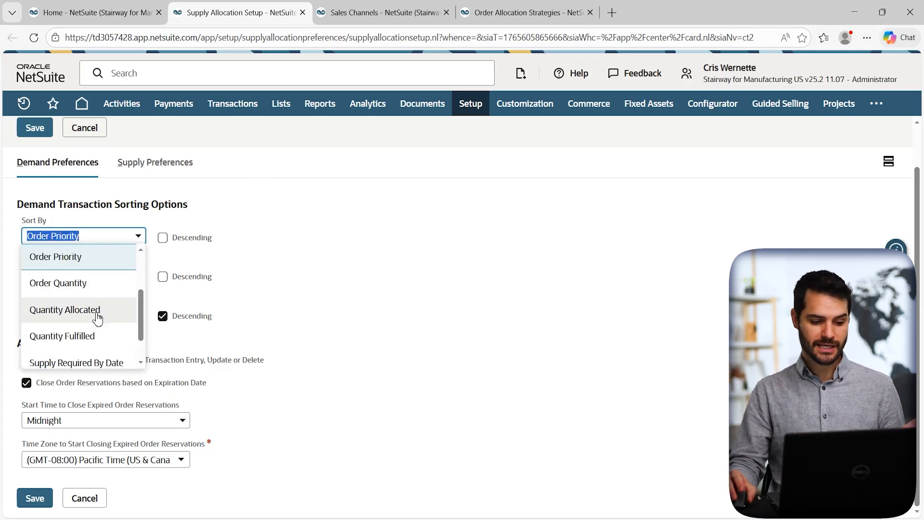
scroll(95, 318, up, 2)
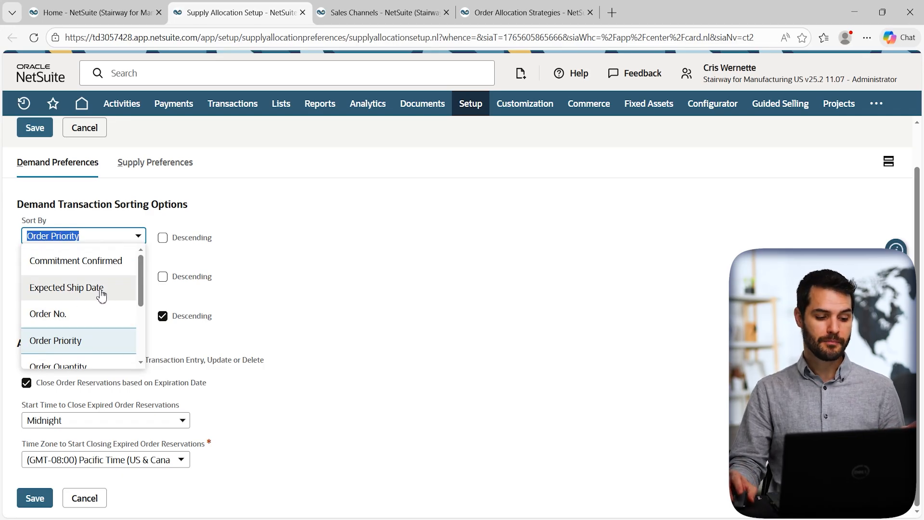
scroll(115, 266, down, 2)
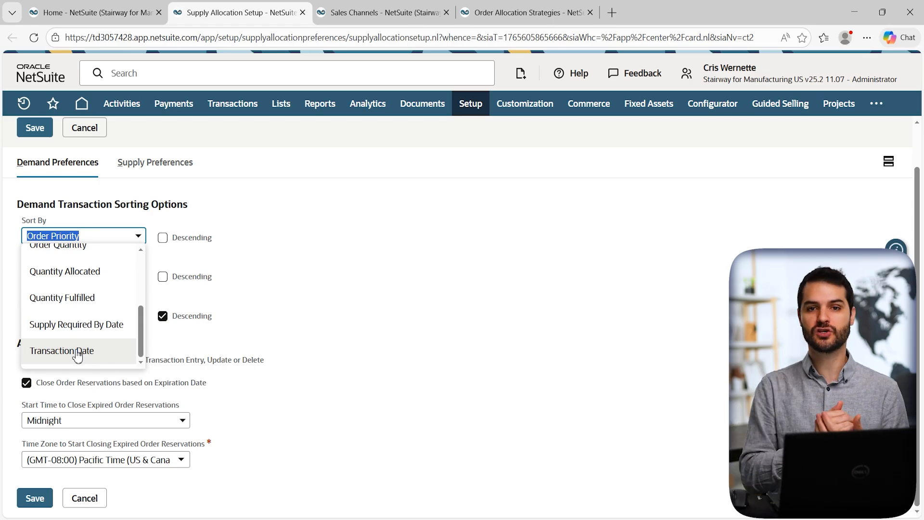
click(309, 273)
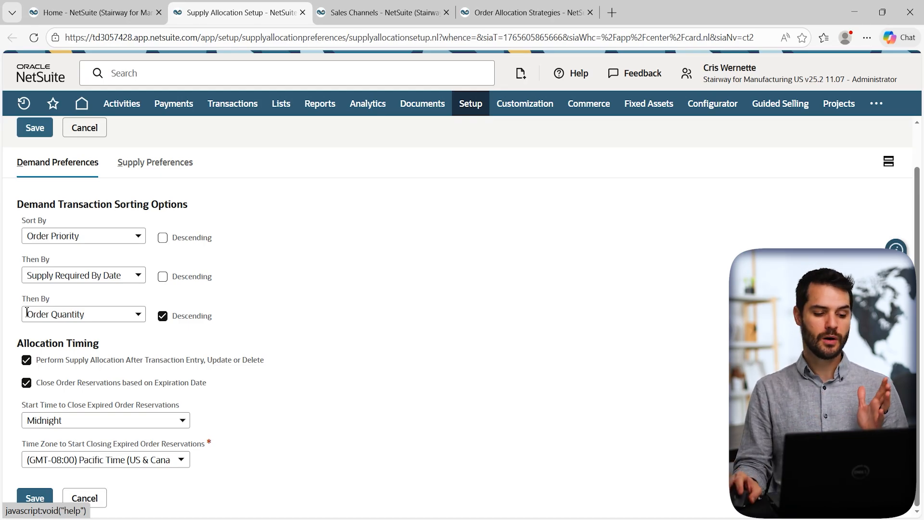
click(142, 166)
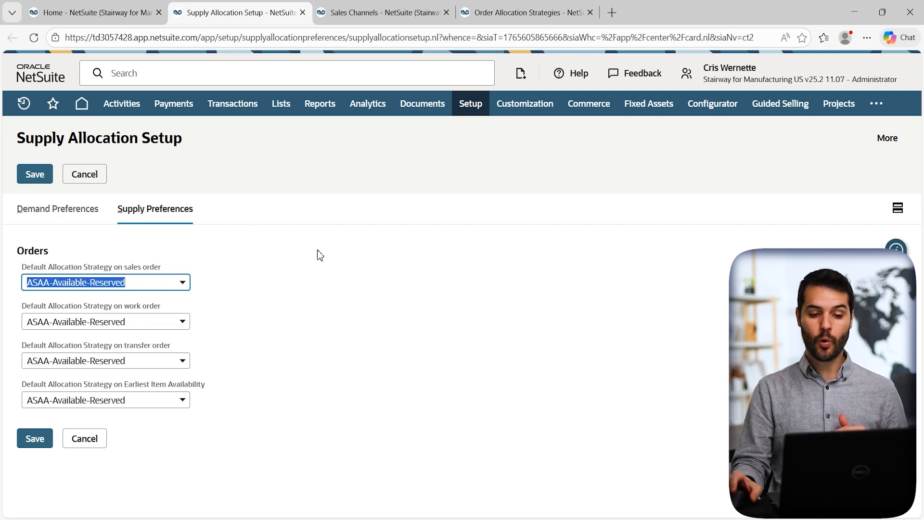
Step: Open the ACAP-Available-Firm order allocation strategy for editing and examine its inventory, allocation period, method, quantity, date calculation and type options
click(513, 14)
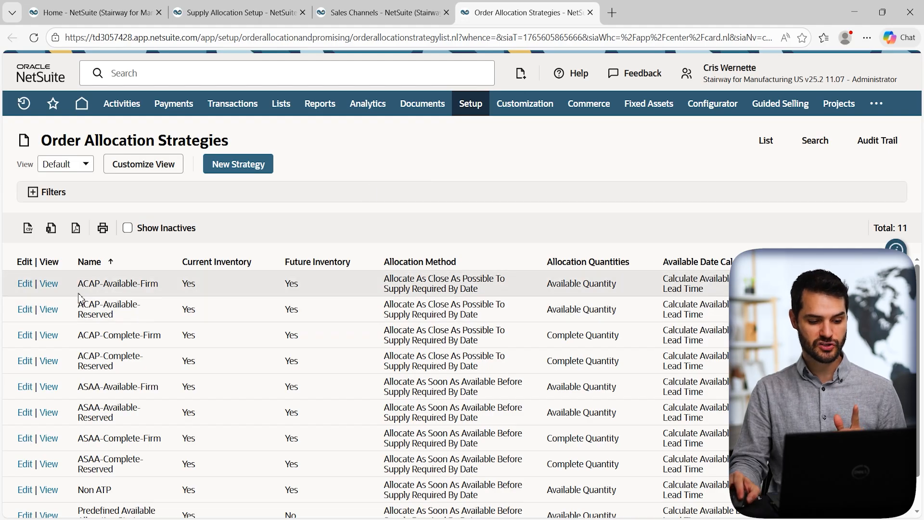
click(26, 285)
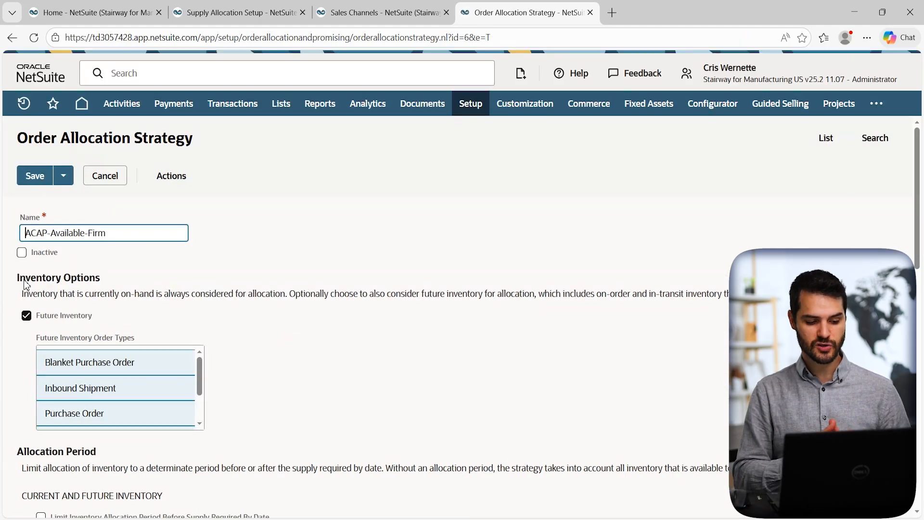
scroll(402, 270, down, 1)
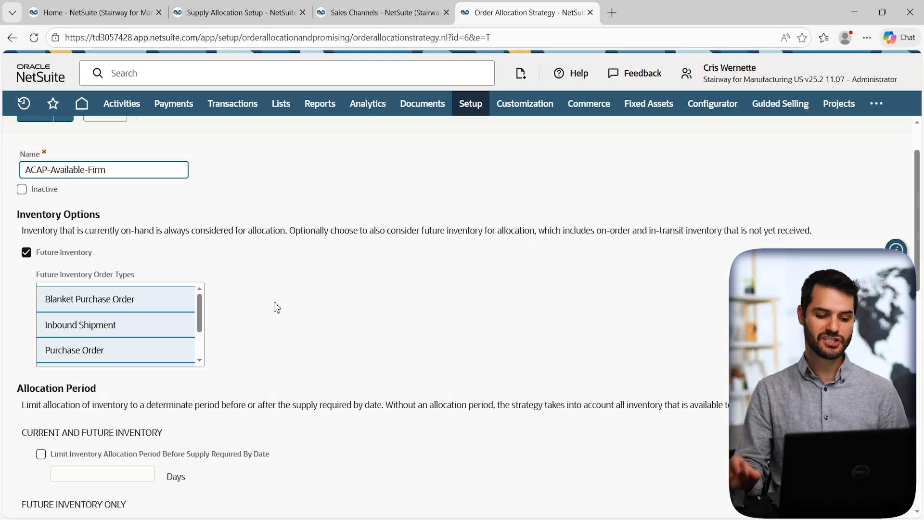
drag(199, 314, 218, 307)
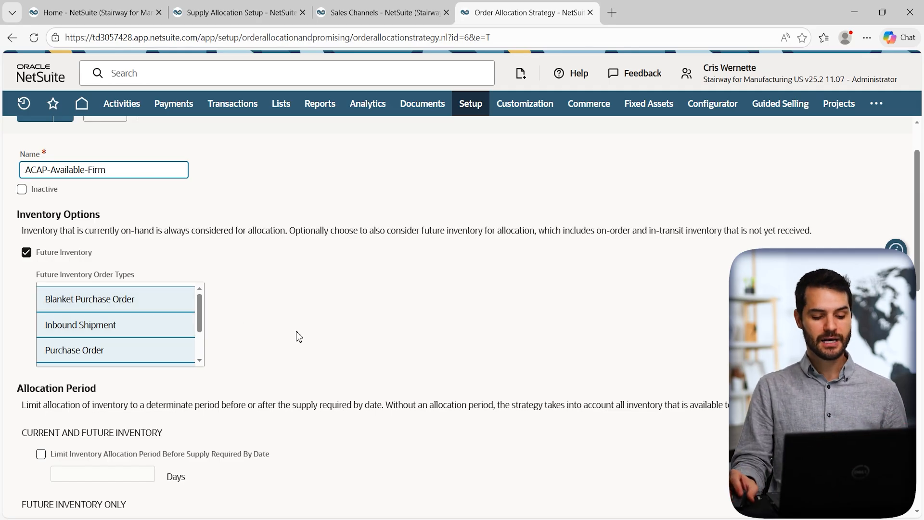
scroll(297, 335, down, 10)
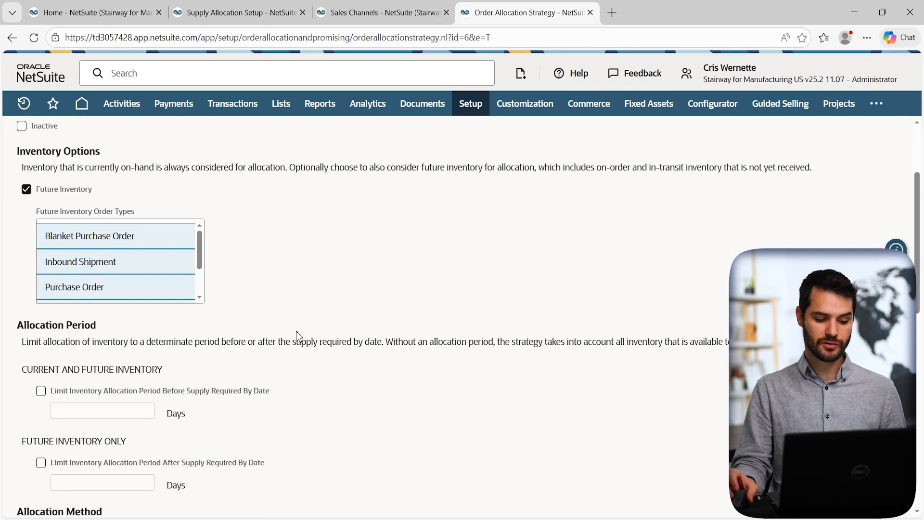
scroll(254, 306, up, 1)
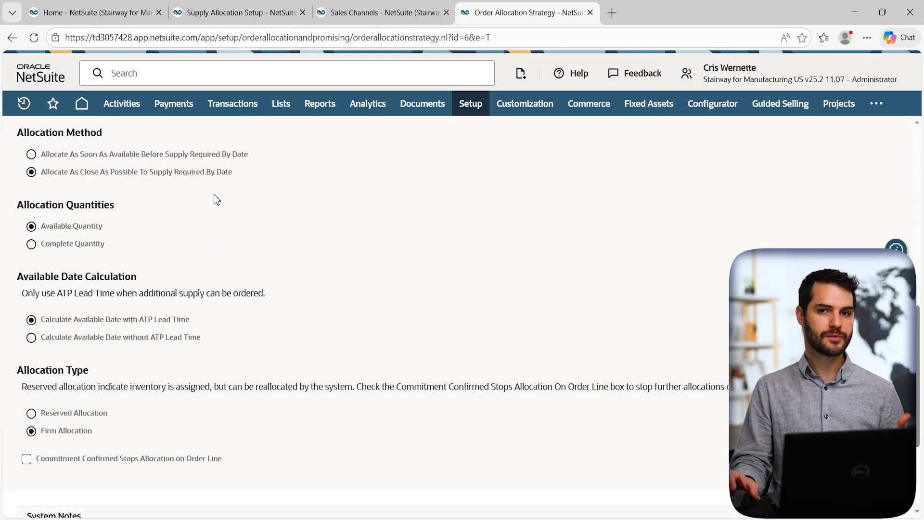
scroll(213, 269, up, 5)
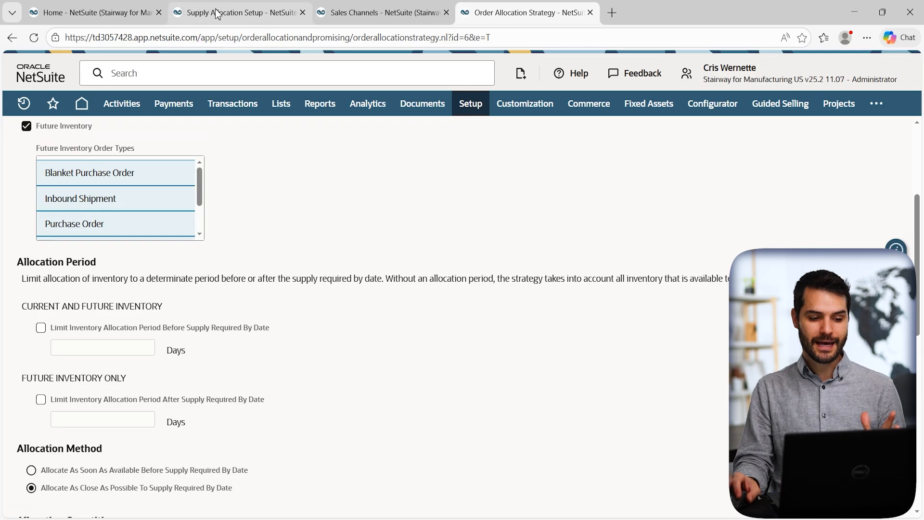
scroll(295, 282, up, 1)
scroll(295, 283, up, 3)
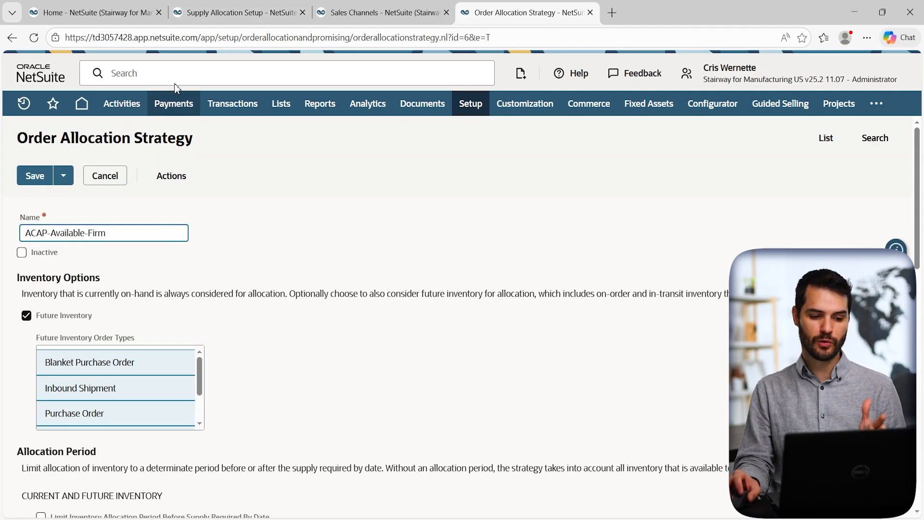
Step: Compare the default allocation strategies in Supply Allocation Setup with the full list of order allocation strategies
click(234, 15)
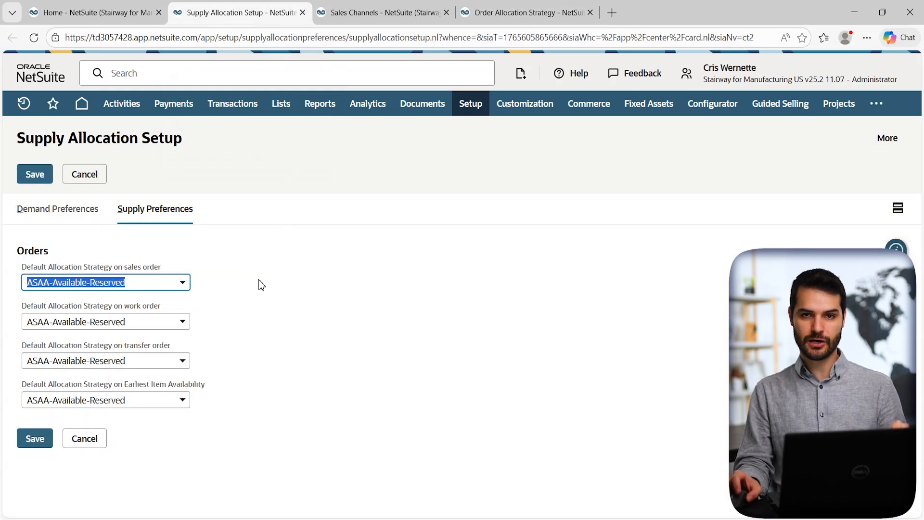
click(497, 13)
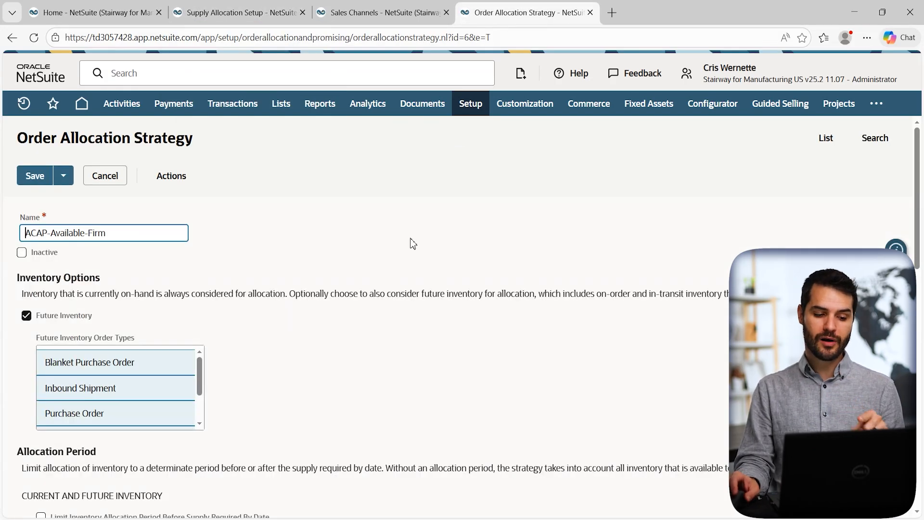
click(820, 138)
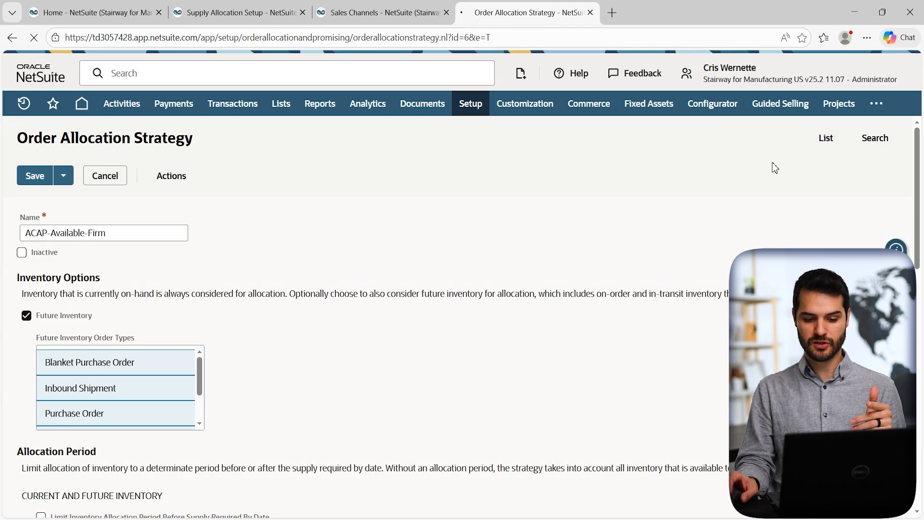
scroll(422, 306, down, 1)
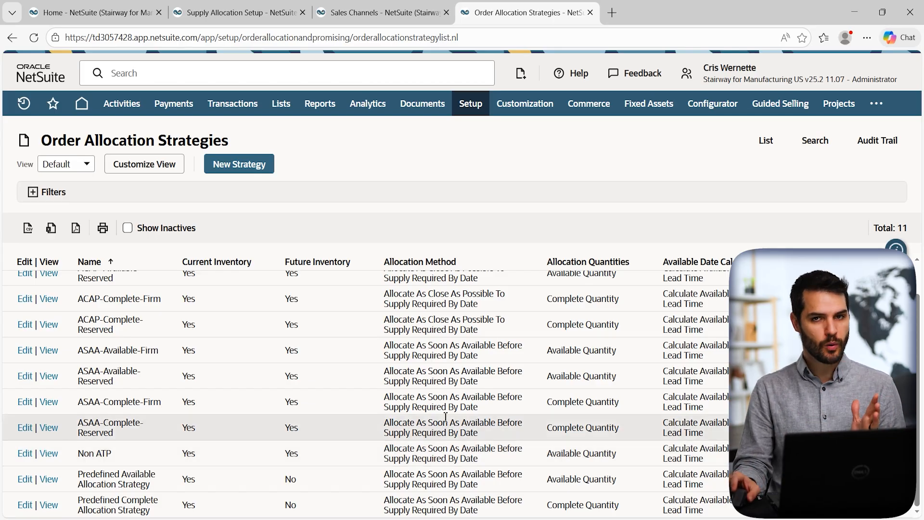
click(255, 14)
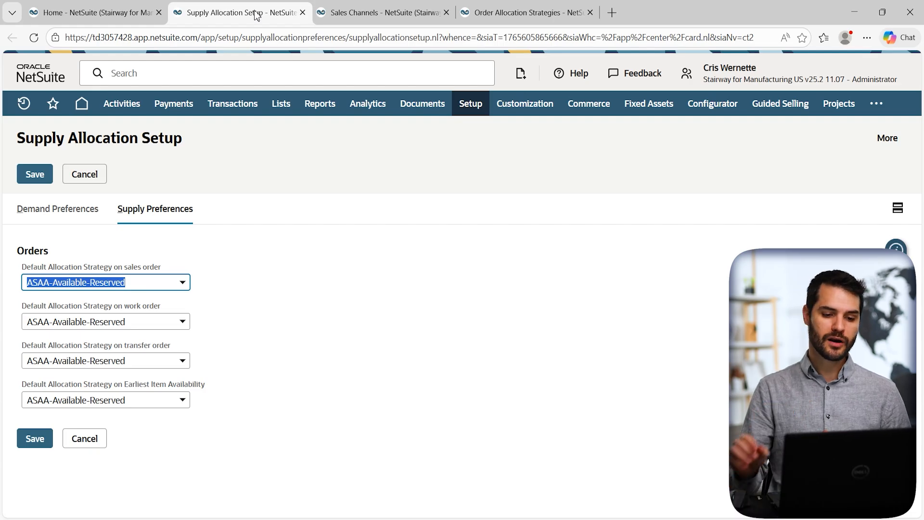
Step: Review the Sales Channels list and close the three allocation setup pages to return to the home page
click(384, 13)
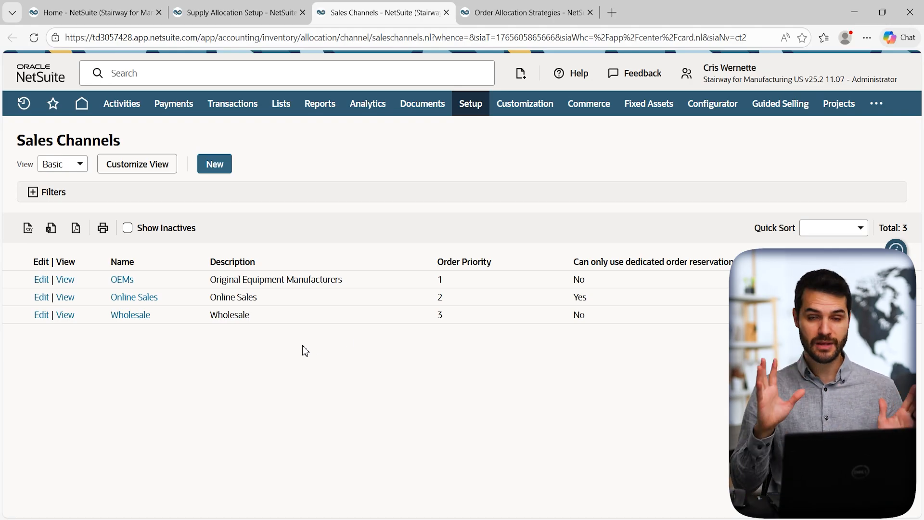
click(447, 13)
click(447, 13)
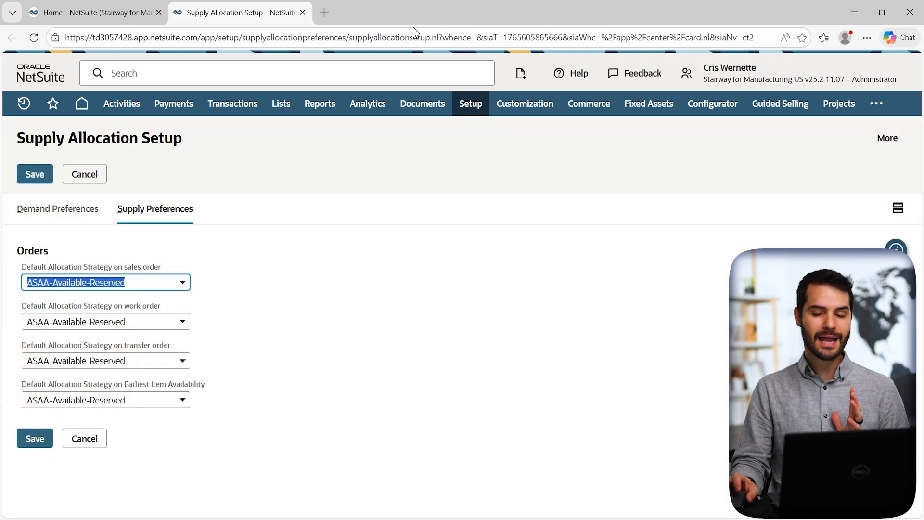
click(303, 13)
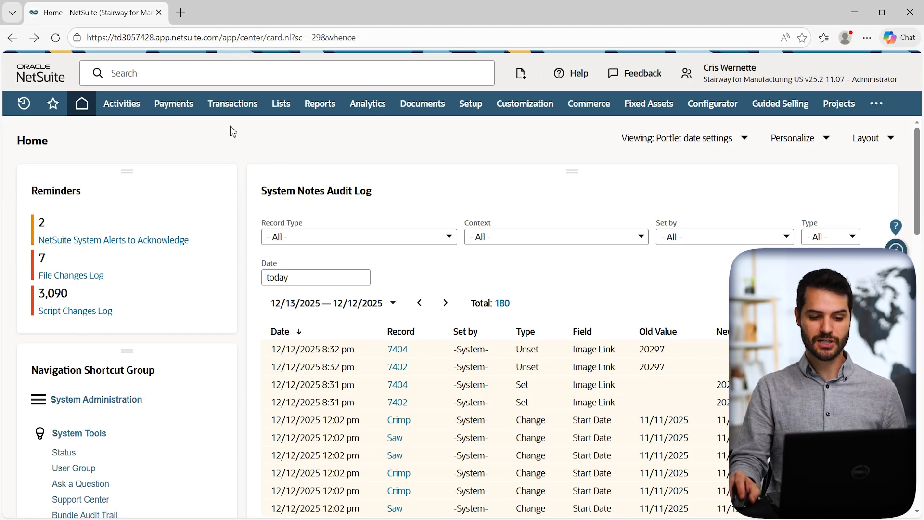
Step: Open a new Order Allocation Schedule form in a separate tab and switch to it
mouse_move(237, 110)
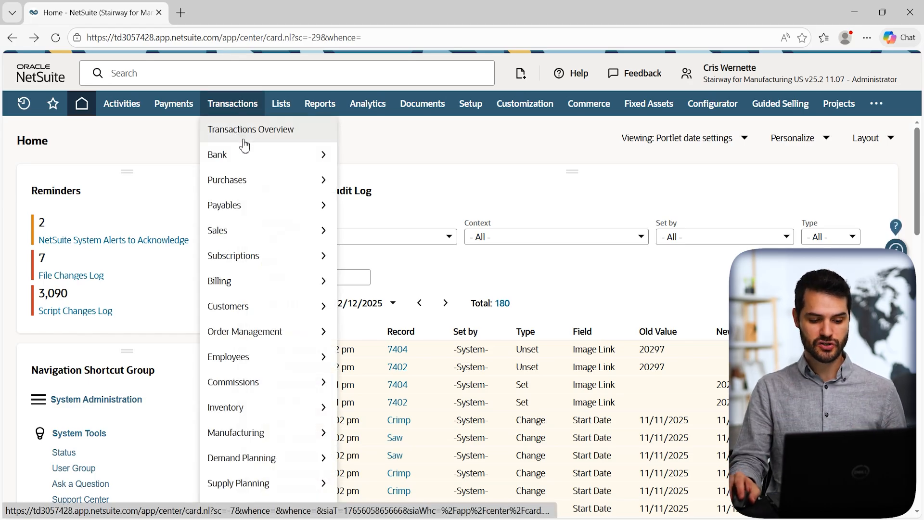
mouse_move(273, 340)
mouse_move(376, 341)
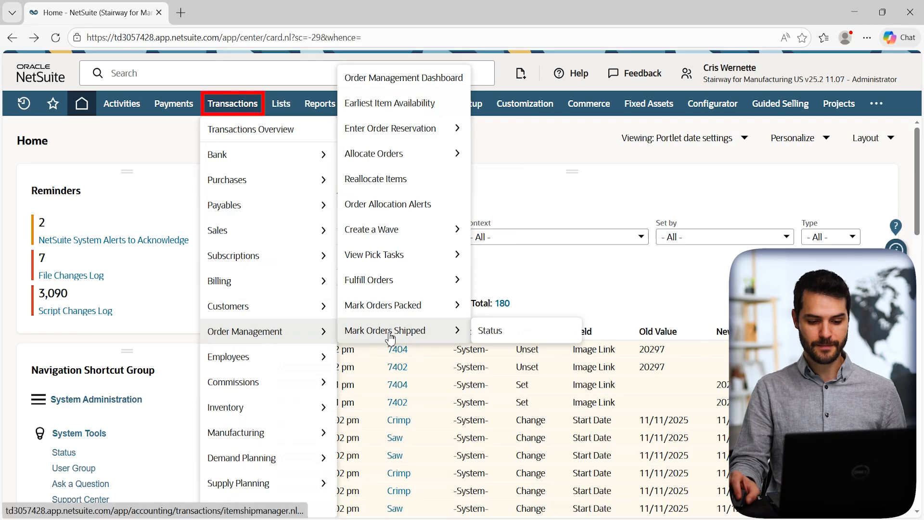
mouse_move(403, 161)
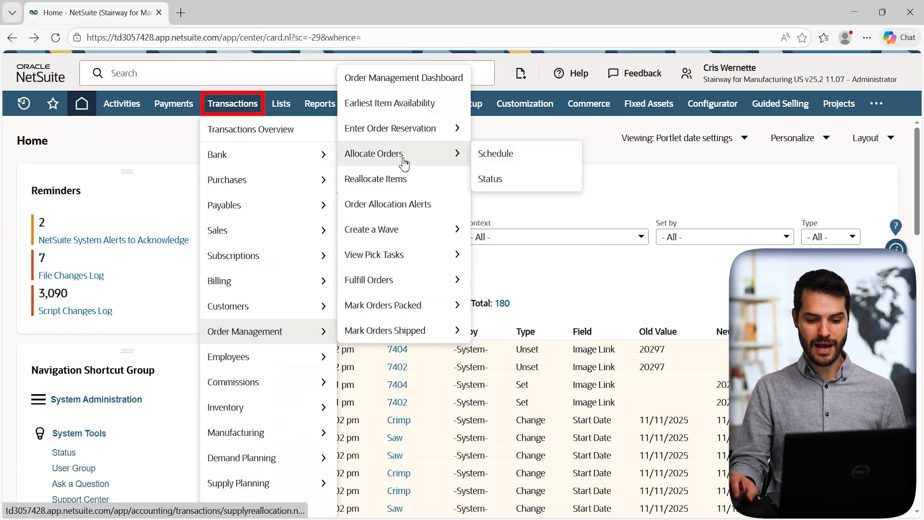
middle_click(501, 159)
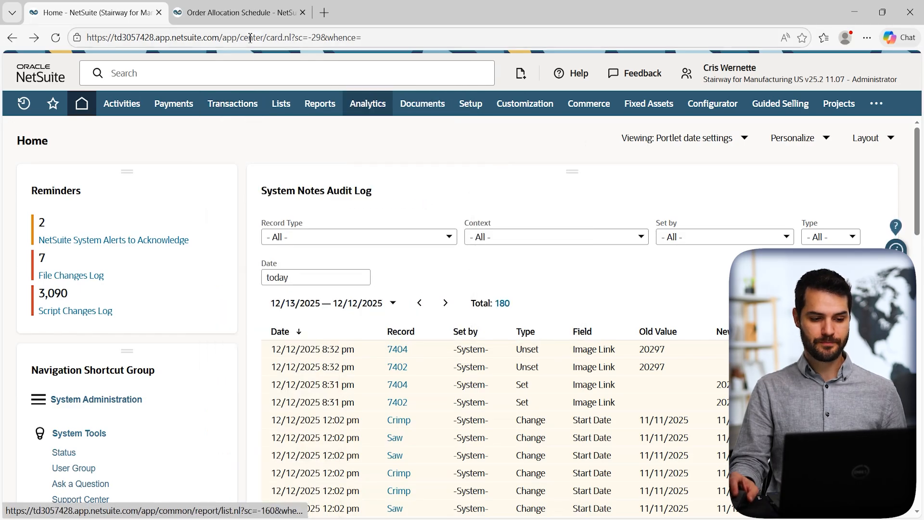
key(ctrl+Tab)
click(334, 169)
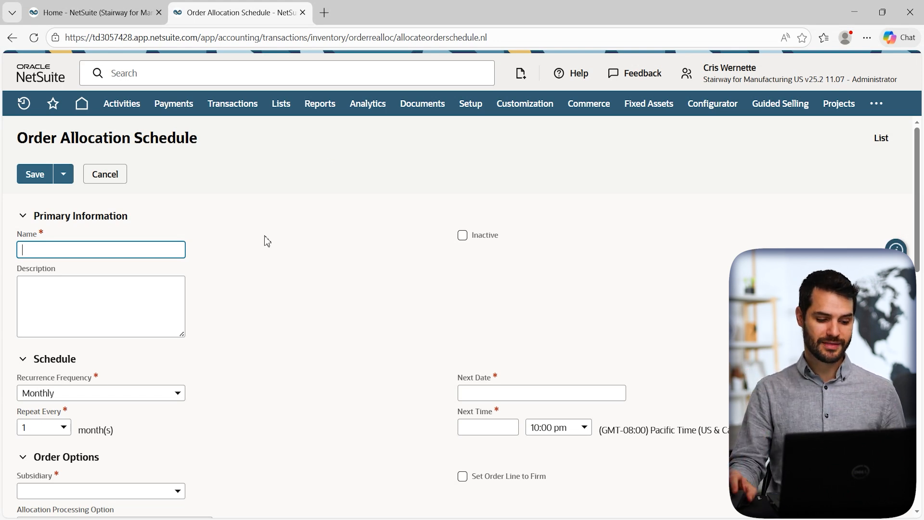
Step: Review the order allocation schedule's fields and set its recurrence frequency to Daily
scroll(243, 276, down, 3)
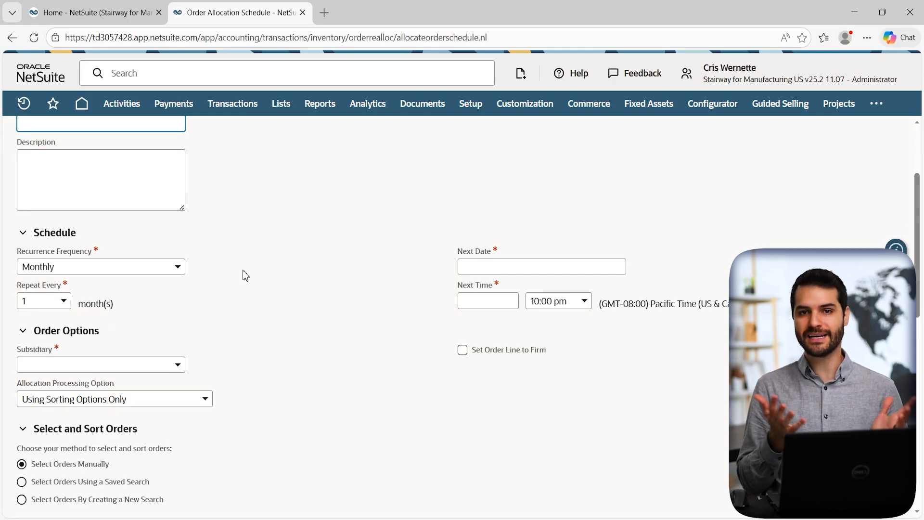
scroll(243, 276, up, 3)
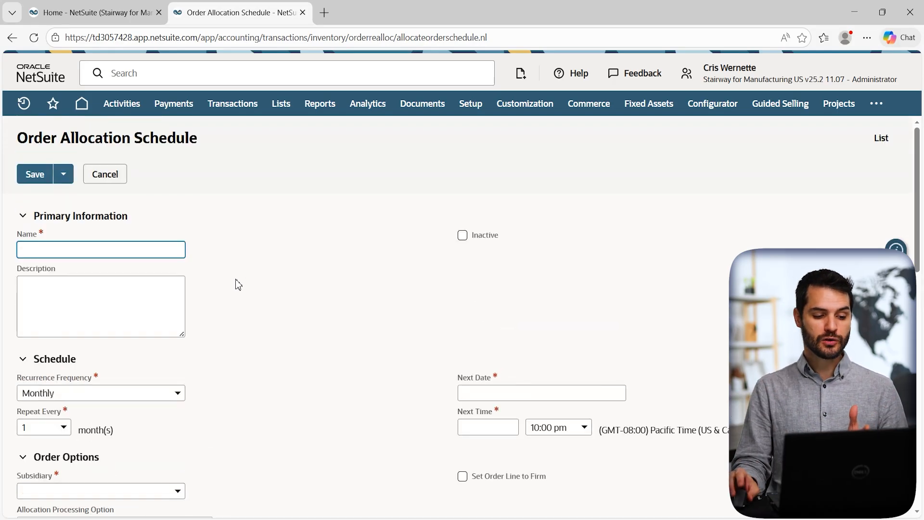
scroll(233, 263, down, 2)
scroll(233, 264, down, 1)
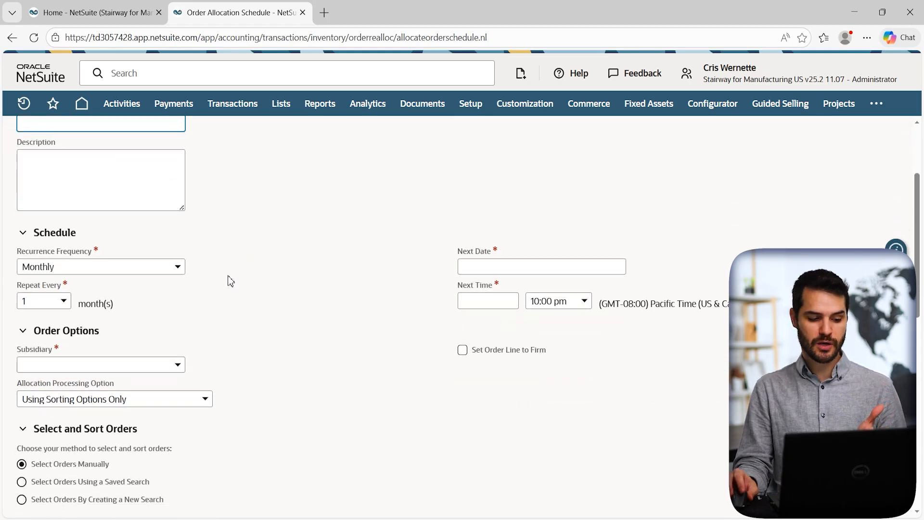
click(167, 269)
scroll(90, 336, up, 3)
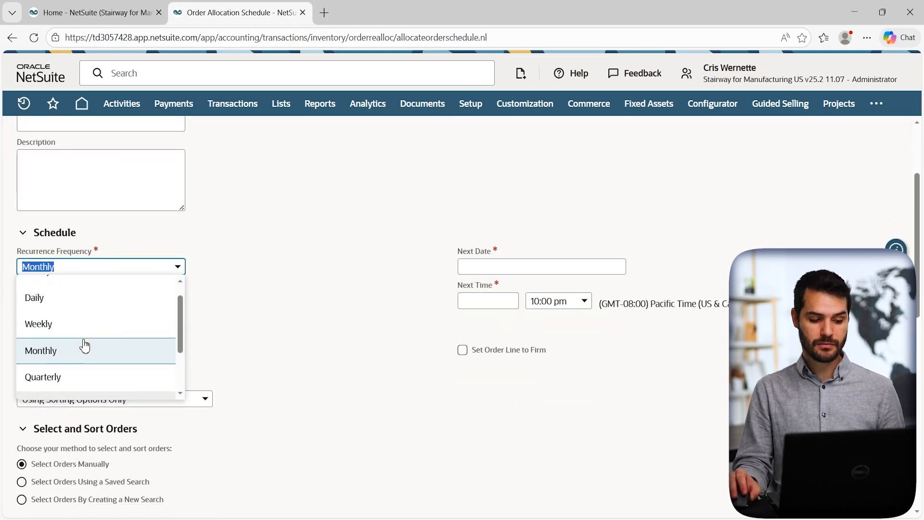
click(62, 300)
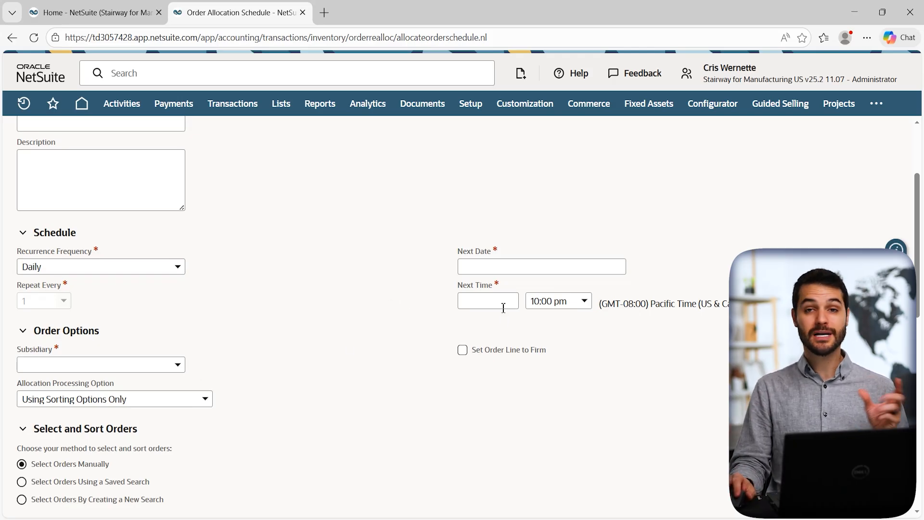
scroll(290, 315, down, 1)
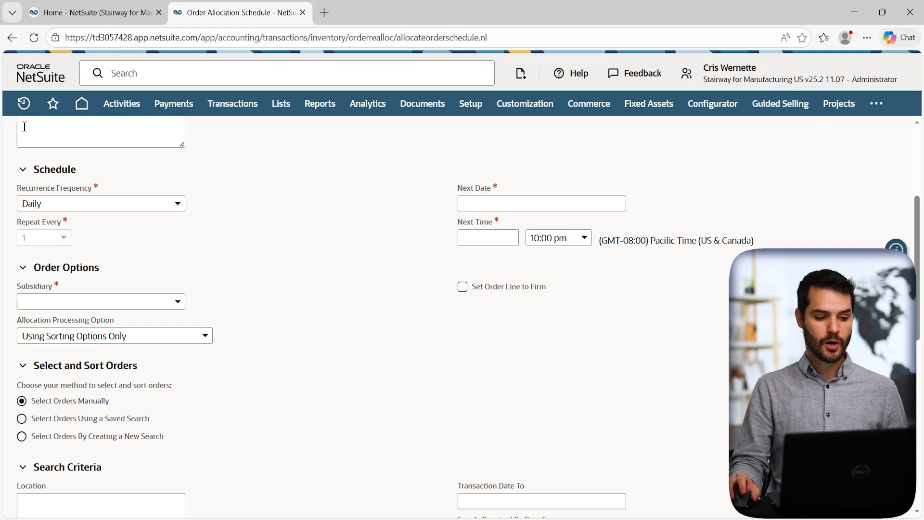
Step: Open the recently used Abbott Inc. customer record and Rhynyx Associates sales order in separate tabs
mouse_move(22, 109)
mouse_move(56, 161)
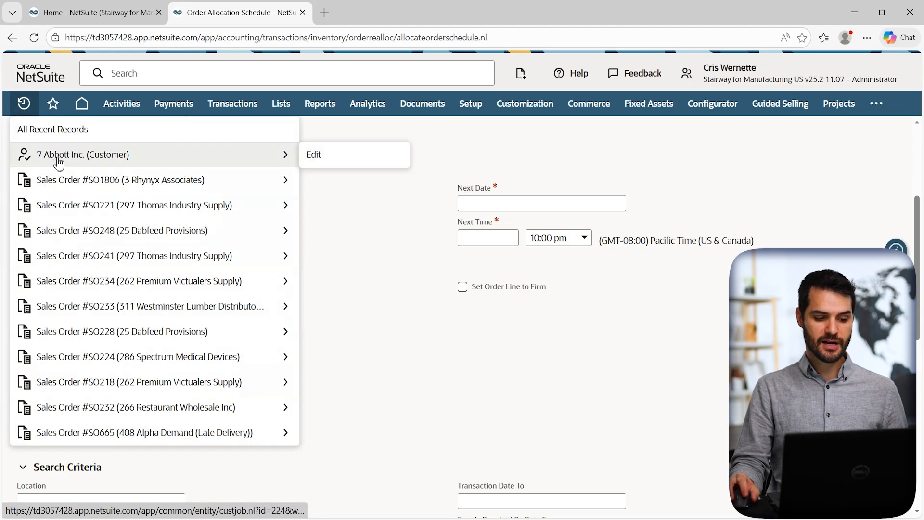
middle_click(341, 159)
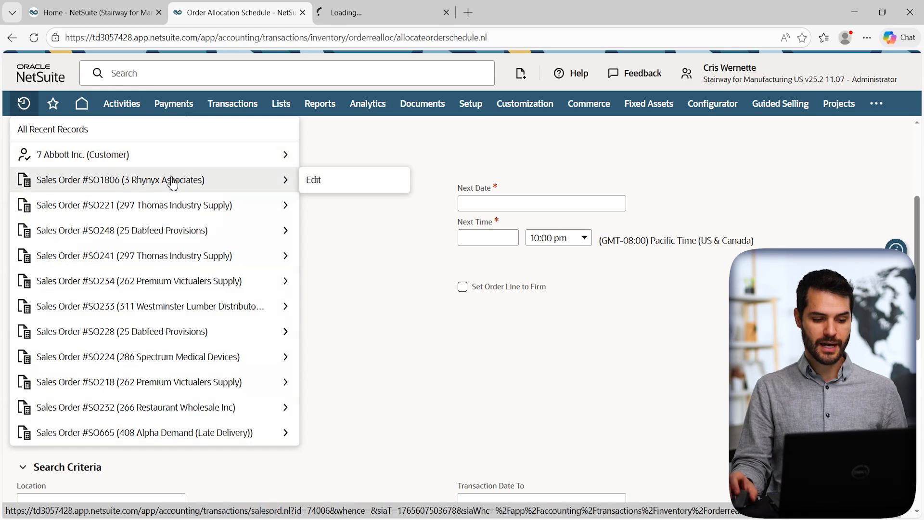
middle_click(332, 186)
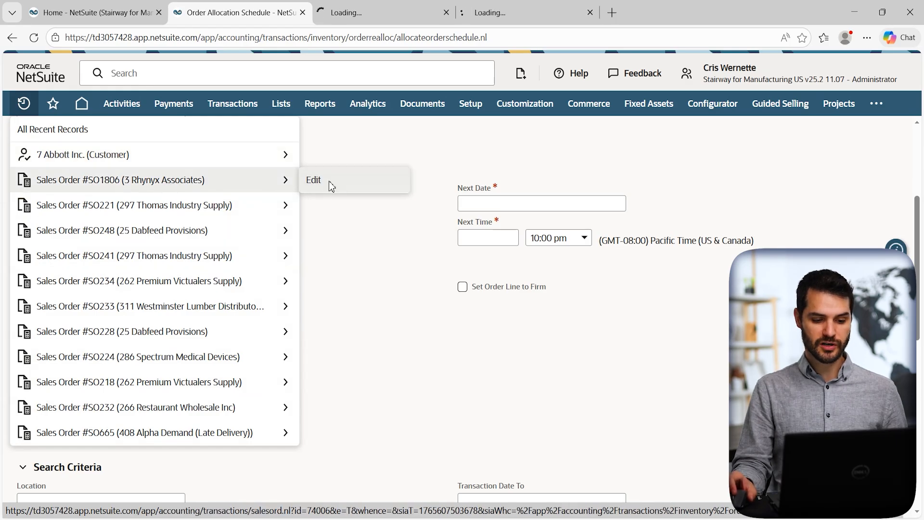
Step: Set the Default Order Priority to 1 on the Abbott Inc. customer record
click(388, 13)
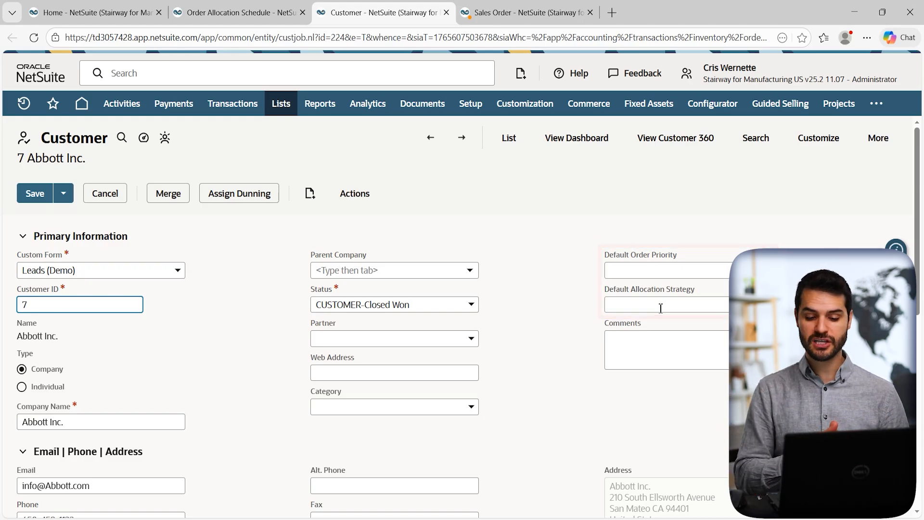
click(666, 270)
text(1)
click(566, 268)
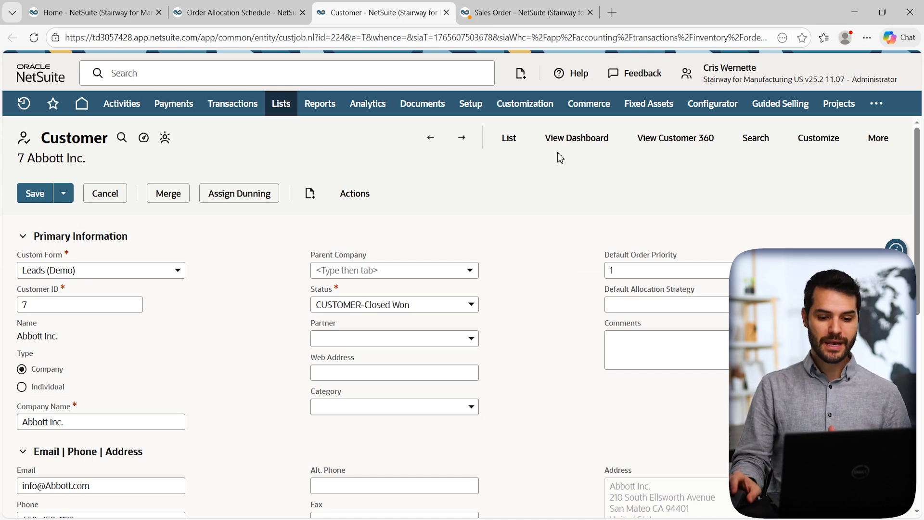
Step: Examine the item line of the Rhynyx Associates sales order and its allocated supply details, including the receipt dates and days late
click(532, 13)
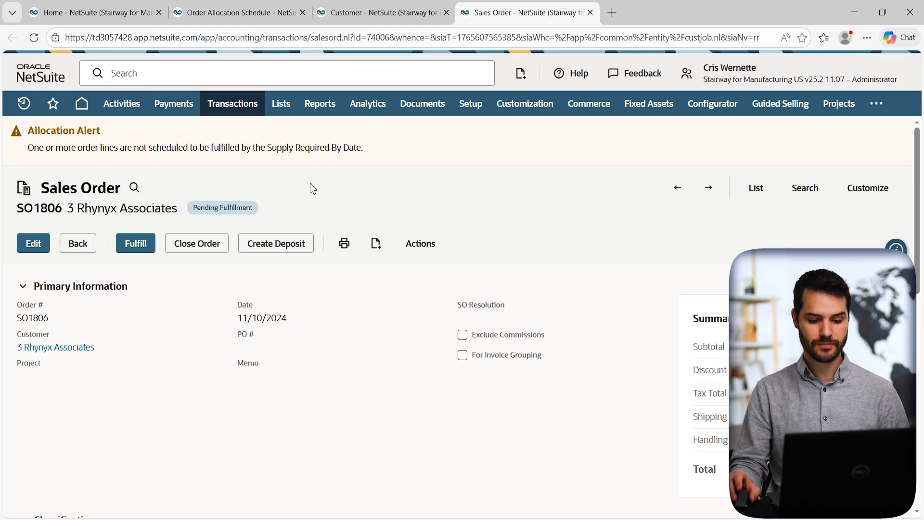
scroll(312, 190, down, 10)
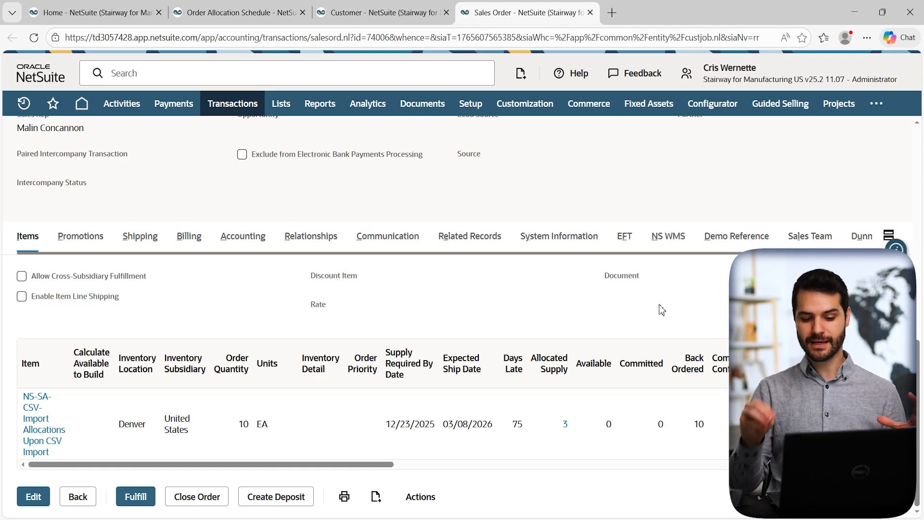
click(565, 426)
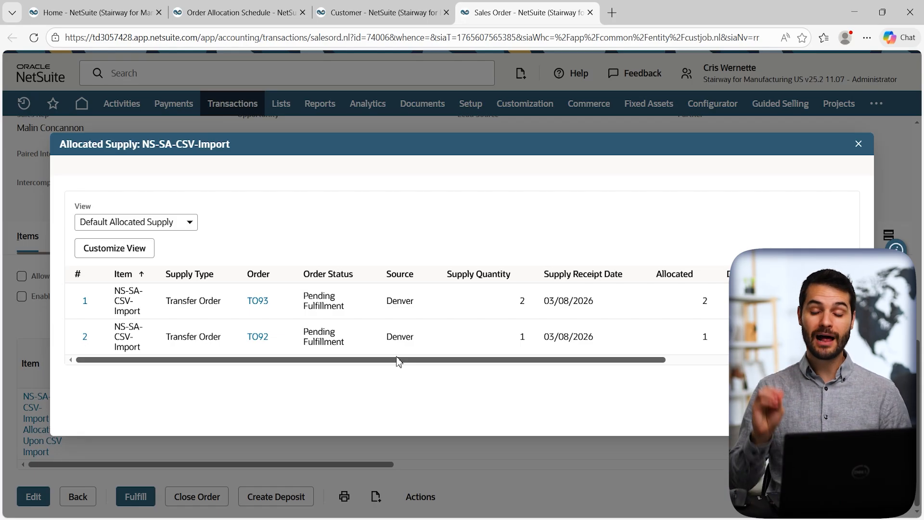
drag(636, 361, 698, 297)
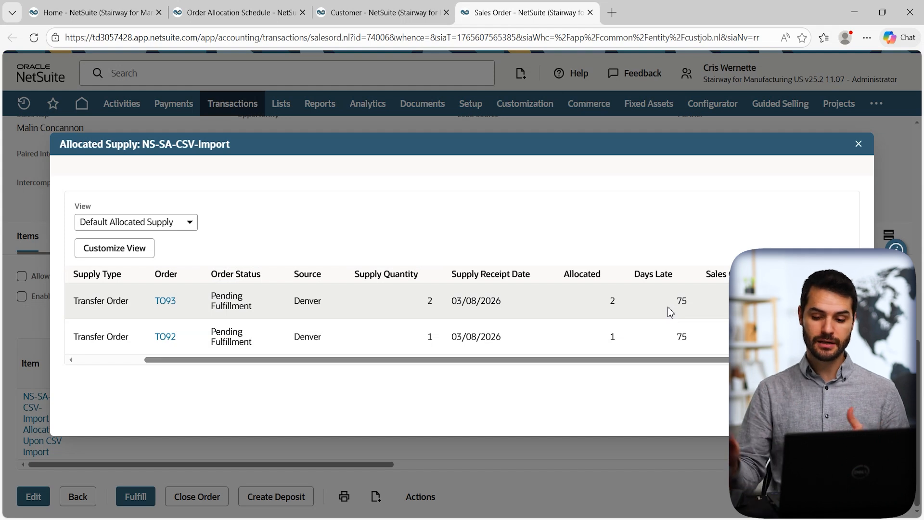
click(859, 144)
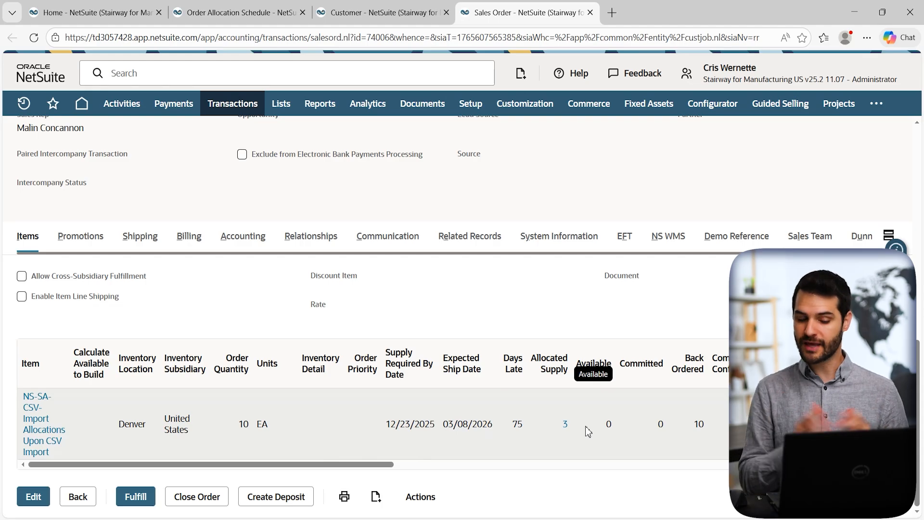
Step: Open the Allocate Orders page under order management in a separate tab
mouse_move(233, 112)
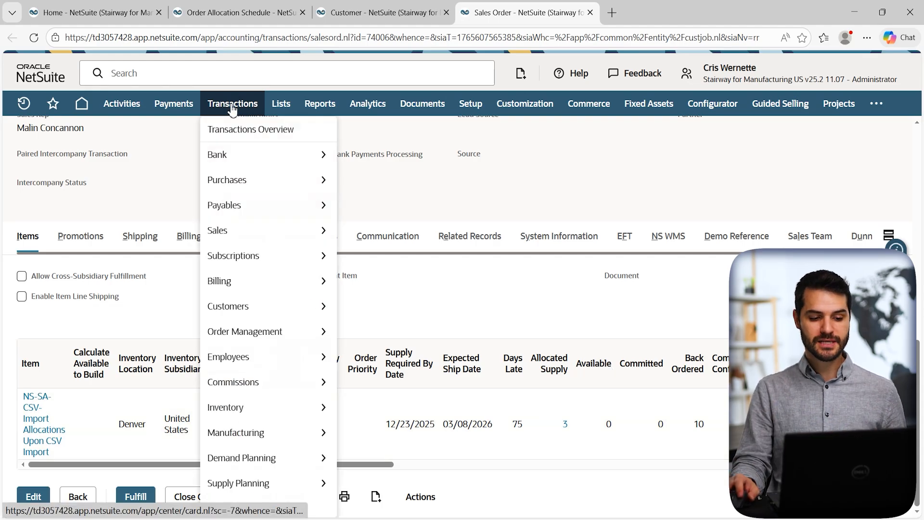
mouse_move(258, 336)
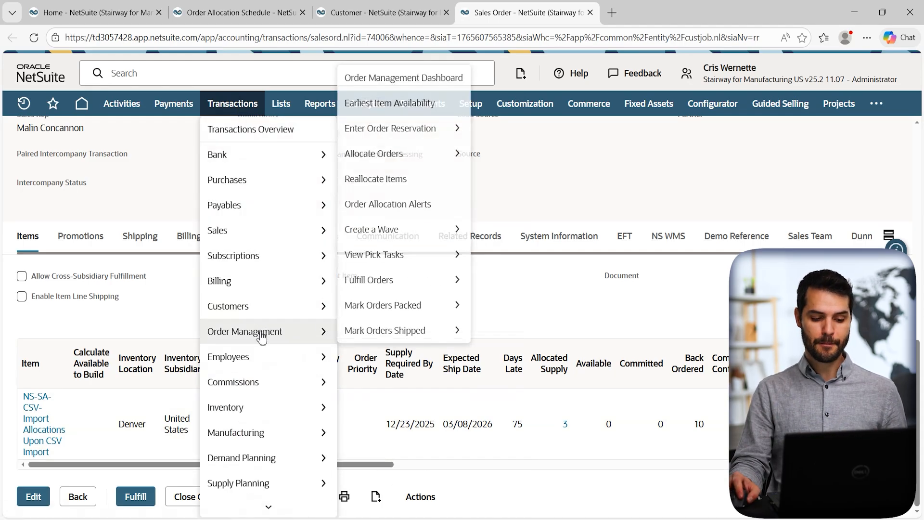
mouse_move(399, 336)
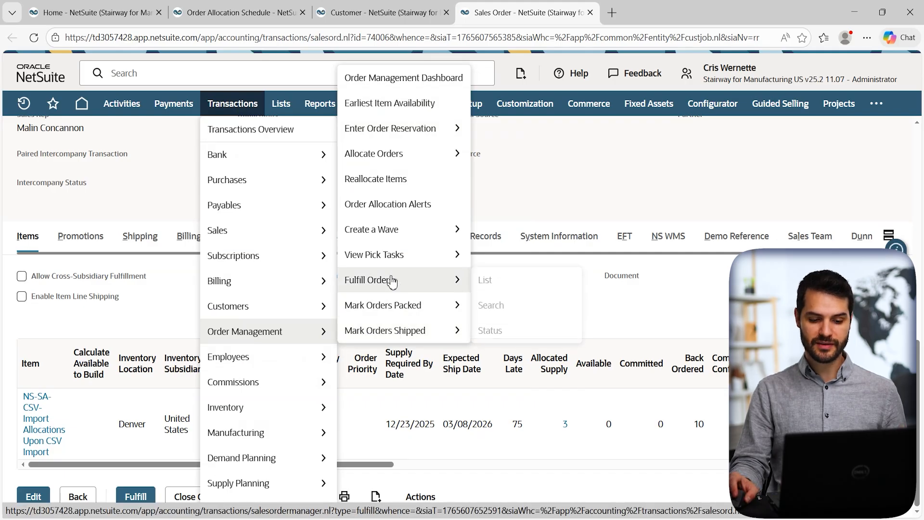
mouse_move(385, 151)
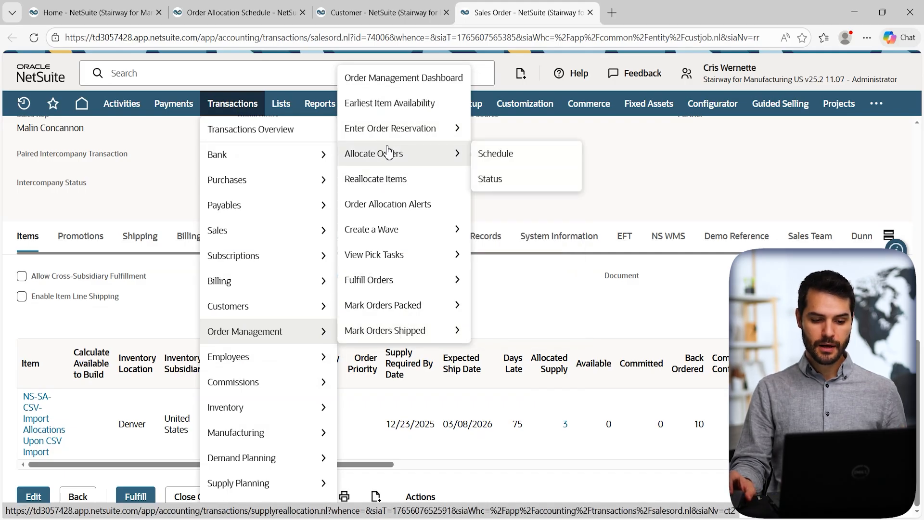
middle_click(390, 157)
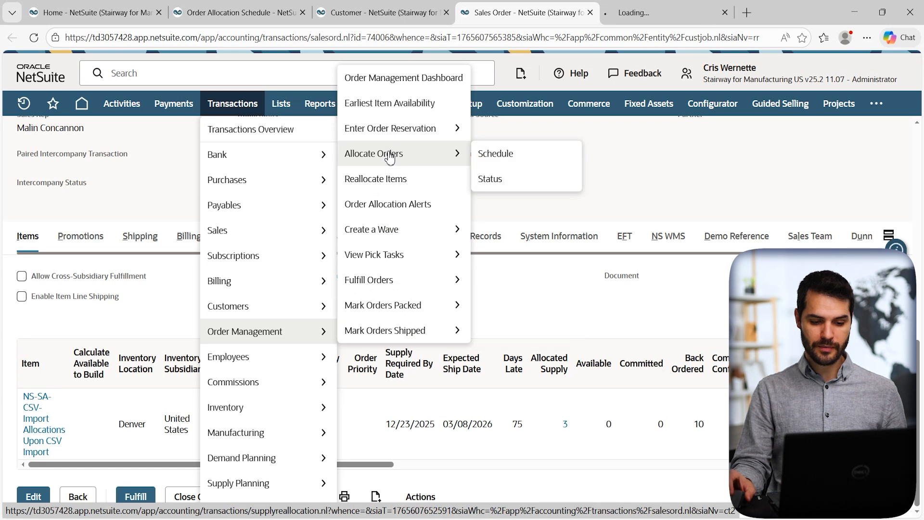
Step: Open a new Order Reservation form in a separate tab, examine its item, sales channel and allocation fields, and close it
mouse_move(390, 134)
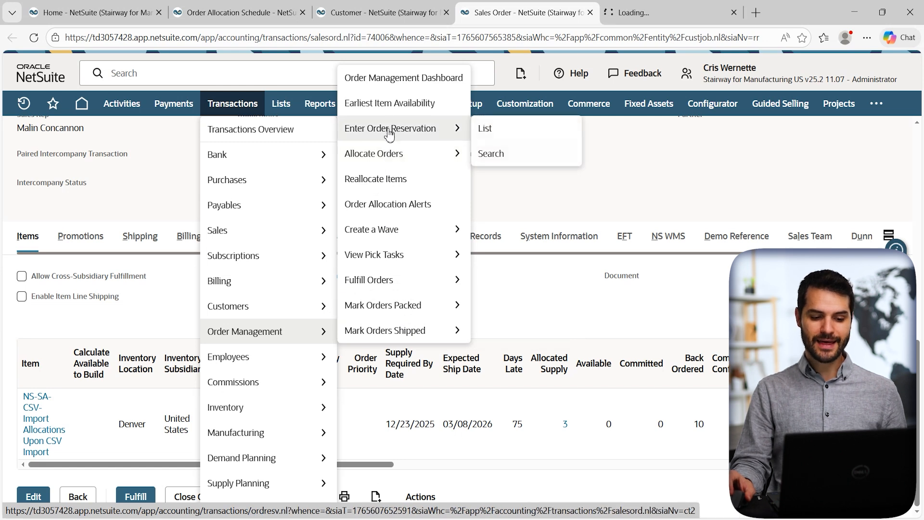
middle_click(390, 133)
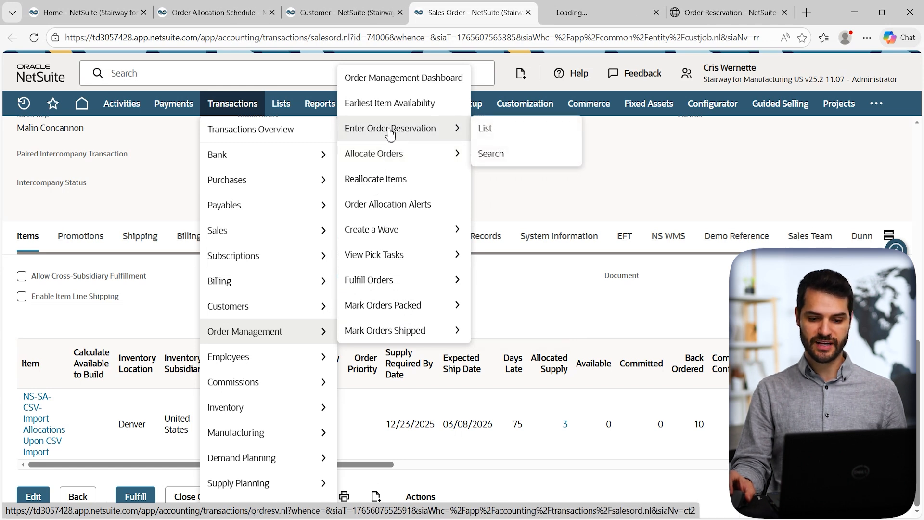
click(712, 15)
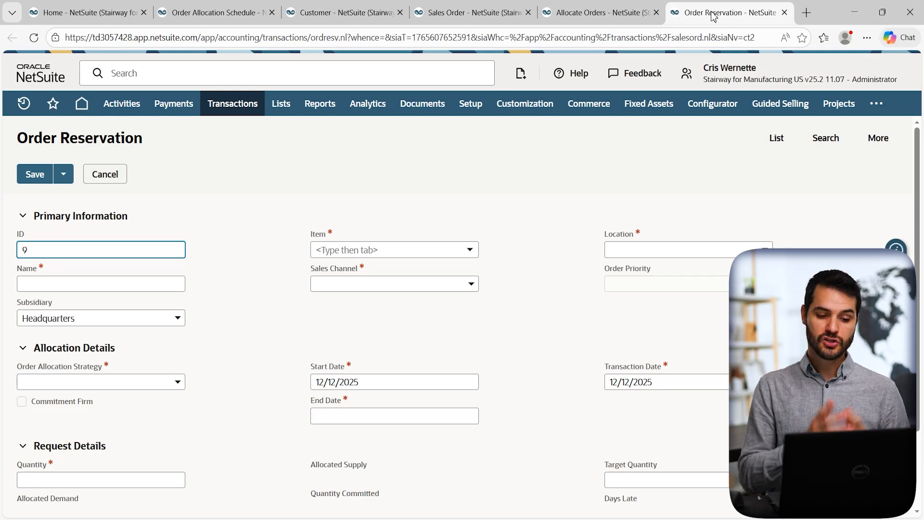
click(784, 12)
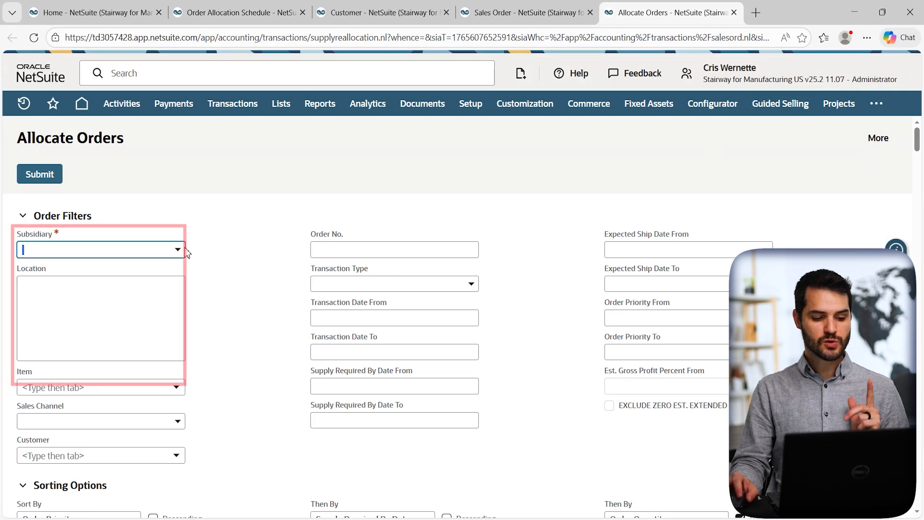
Step: Filter Allocate Orders by the Headquarters subsidiary and review the sorting options and listed order lines
click(178, 249)
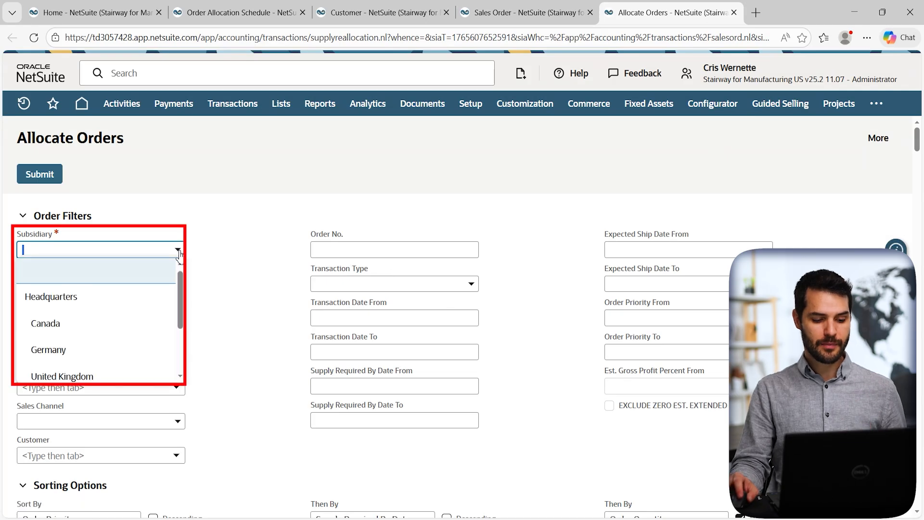
click(77, 307)
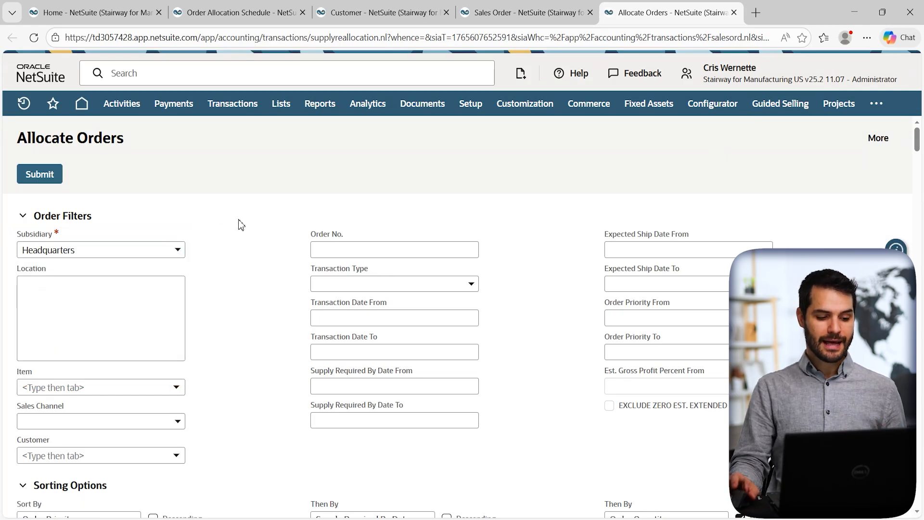
scroll(243, 231, down, 4)
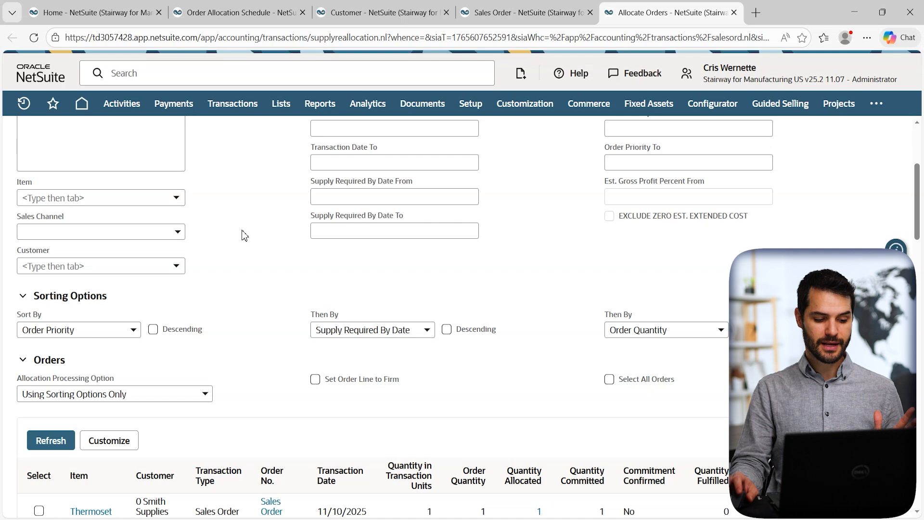
scroll(238, 229, up, 1)
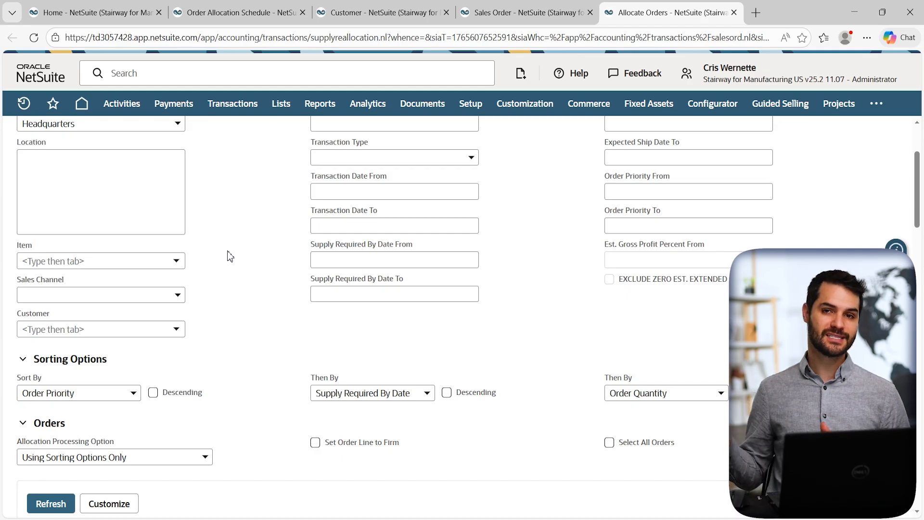
scroll(230, 256, down, 3)
scroll(236, 258, down, 3)
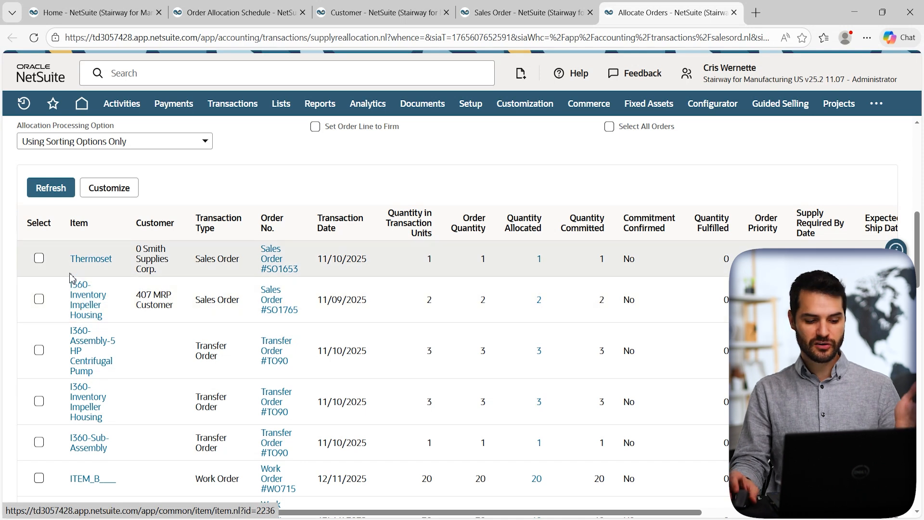
scroll(111, 409, down, 1)
scroll(112, 397, down, 1)
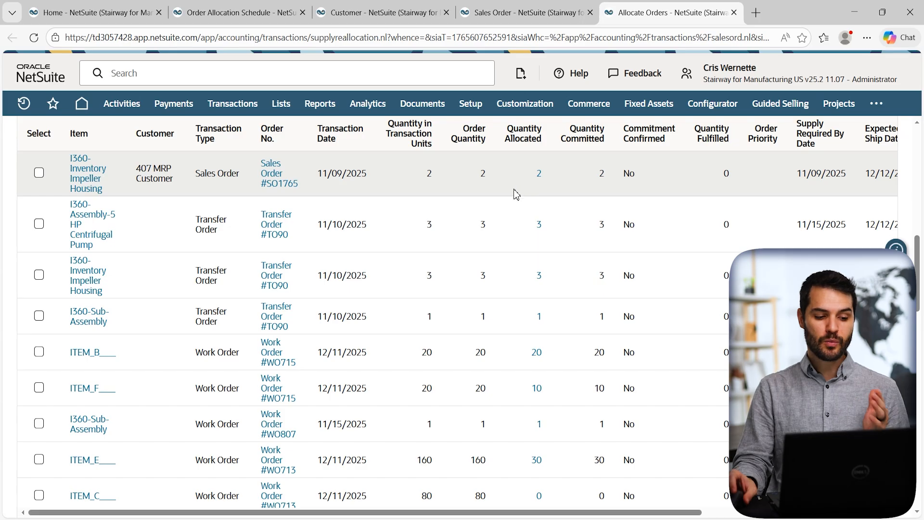
Step: Select the Thermoset and I360-Inventory Impeller Housing sales order lines for allocation
scroll(516, 192, up, 3)
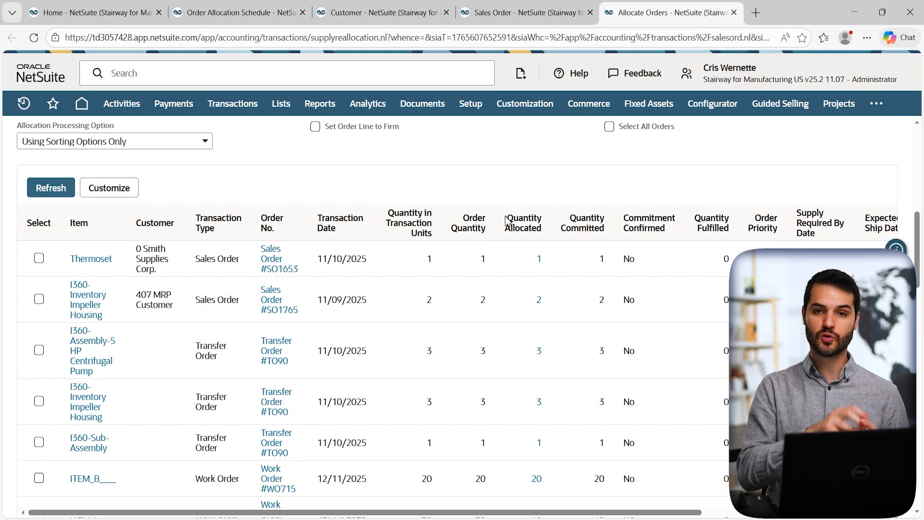
click(39, 258)
click(39, 301)
scroll(289, 319, down, 15)
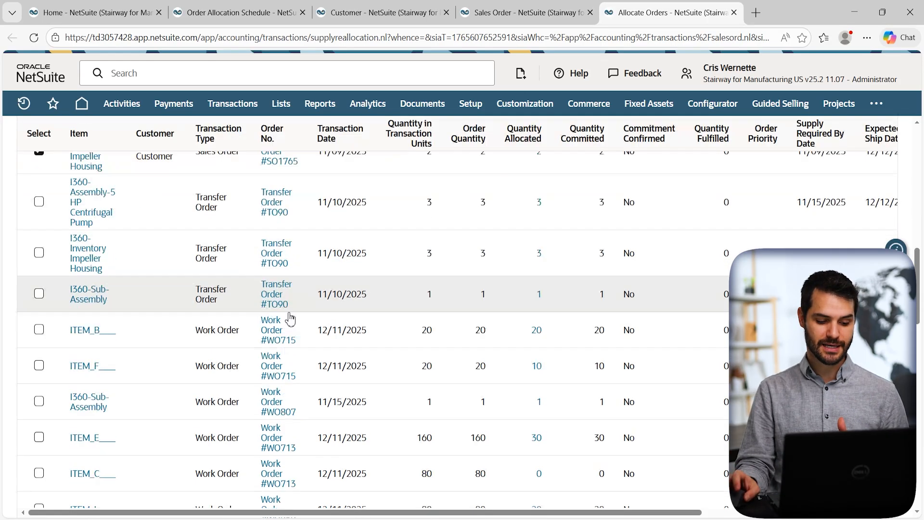